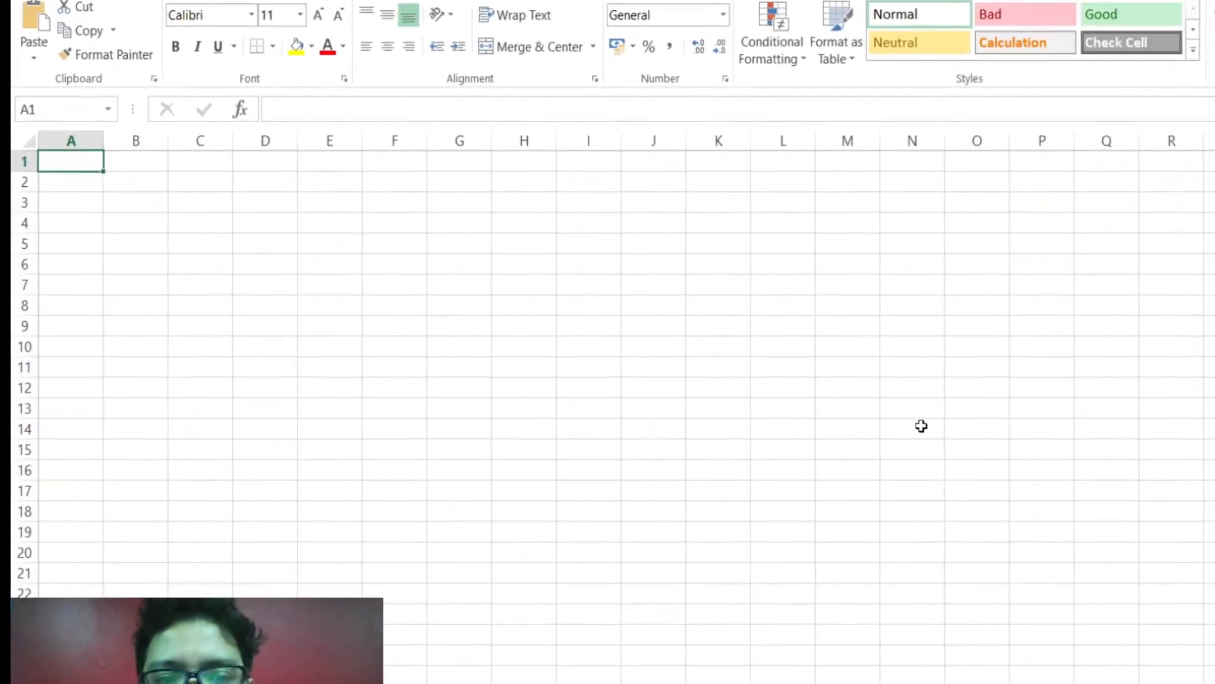
# Step: Enter the headers Date, Day and Ocassion in cells A2, B2 and C2
pyautogui.click(72, 179)
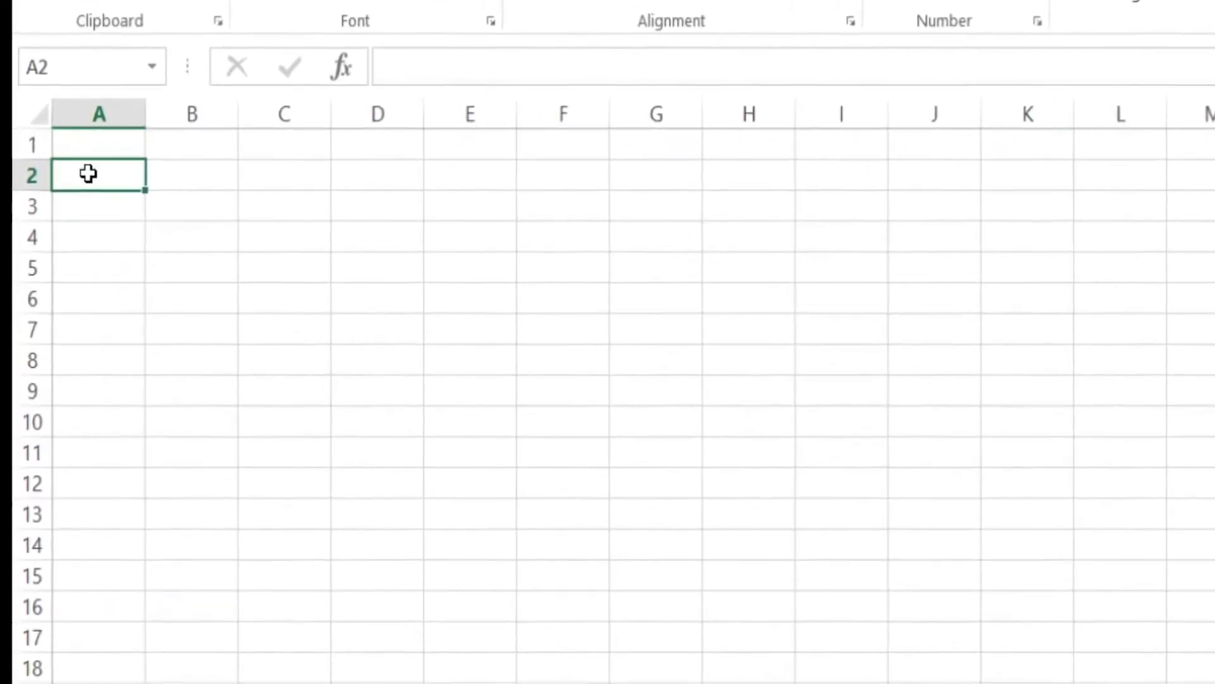
pyautogui.write('Date')
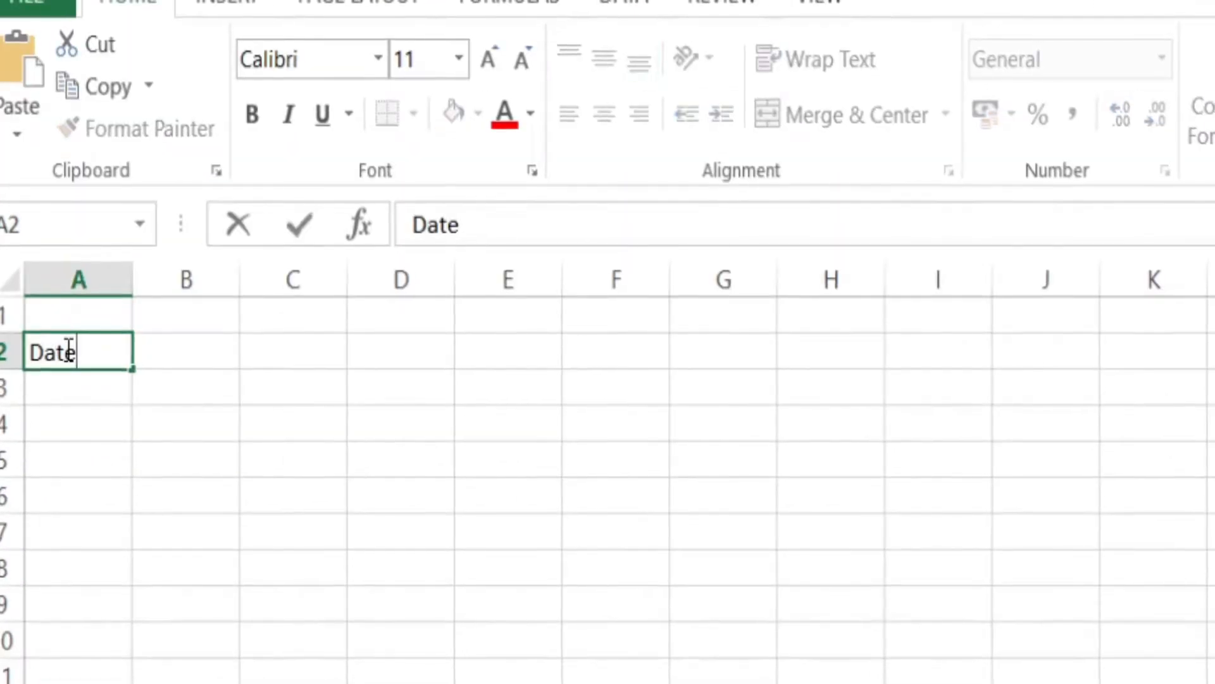
pyautogui.press('Tab')
pyautogui.write('Daya')
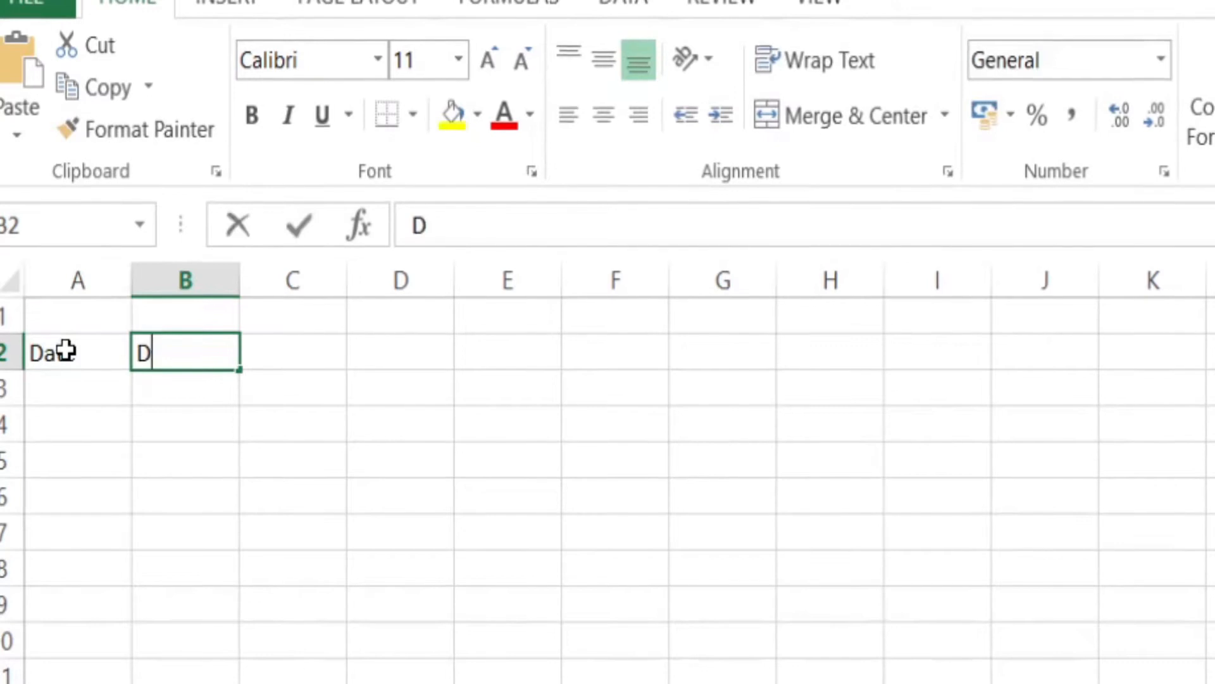
pyautogui.press('Tab')
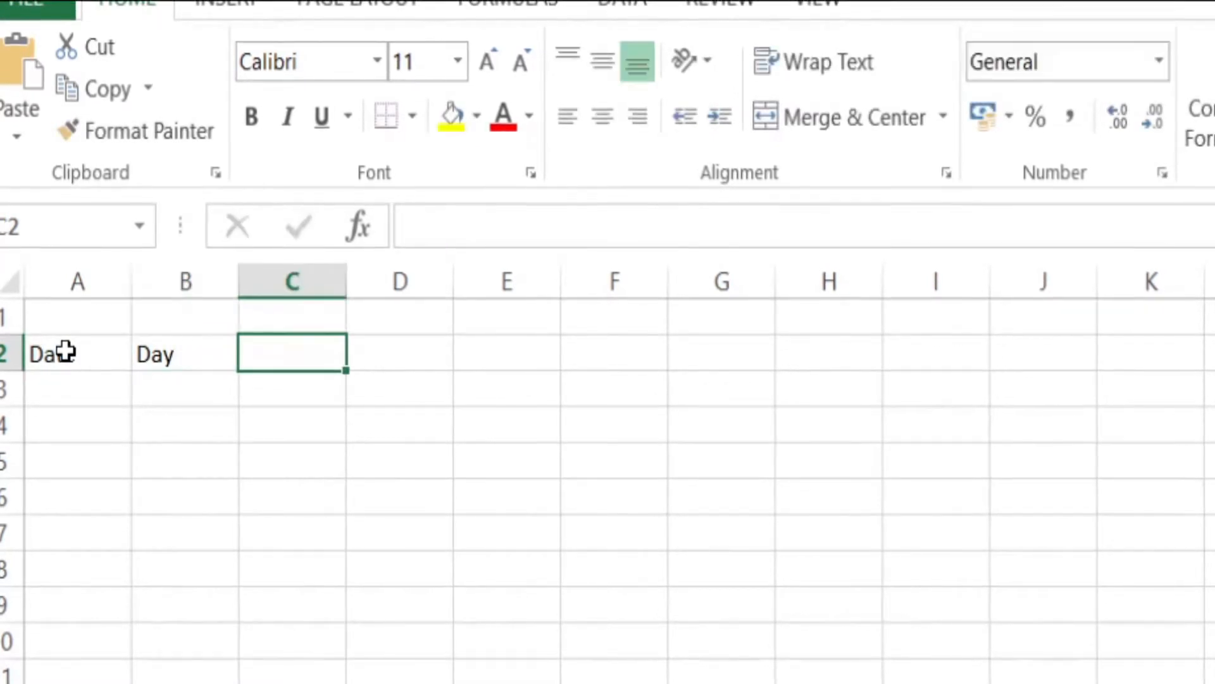
pyautogui.write('Ocassion')
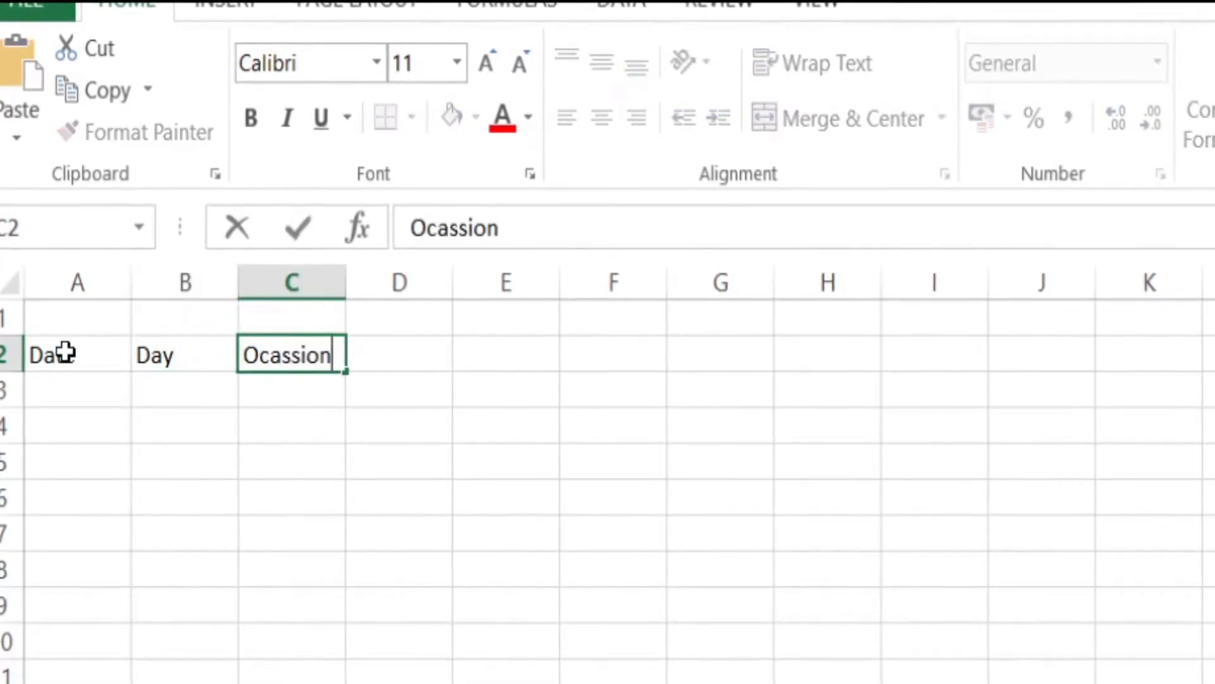
pyautogui.press('Return')
# Step: Enter 1 Jan in cell A3 and fill consecutive daily dates down the Date column
pyautogui.press('Left')
pyautogui.press('Left')
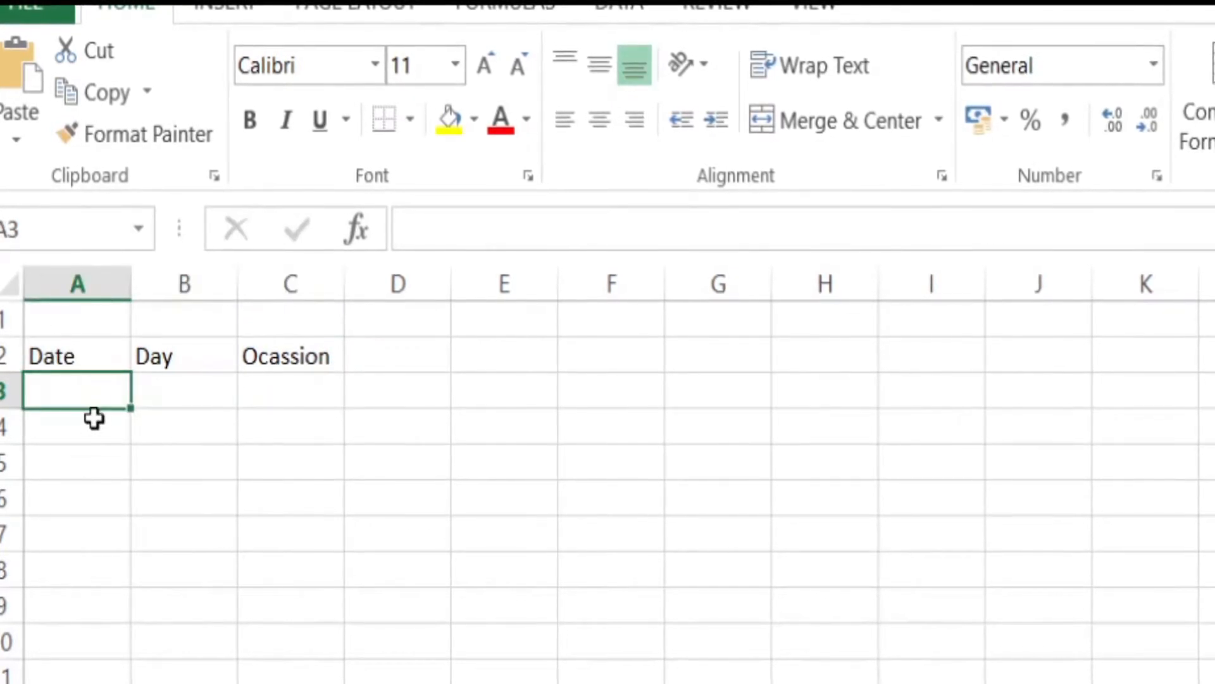
pyautogui.write('1 Jan')
pyautogui.press('Return')
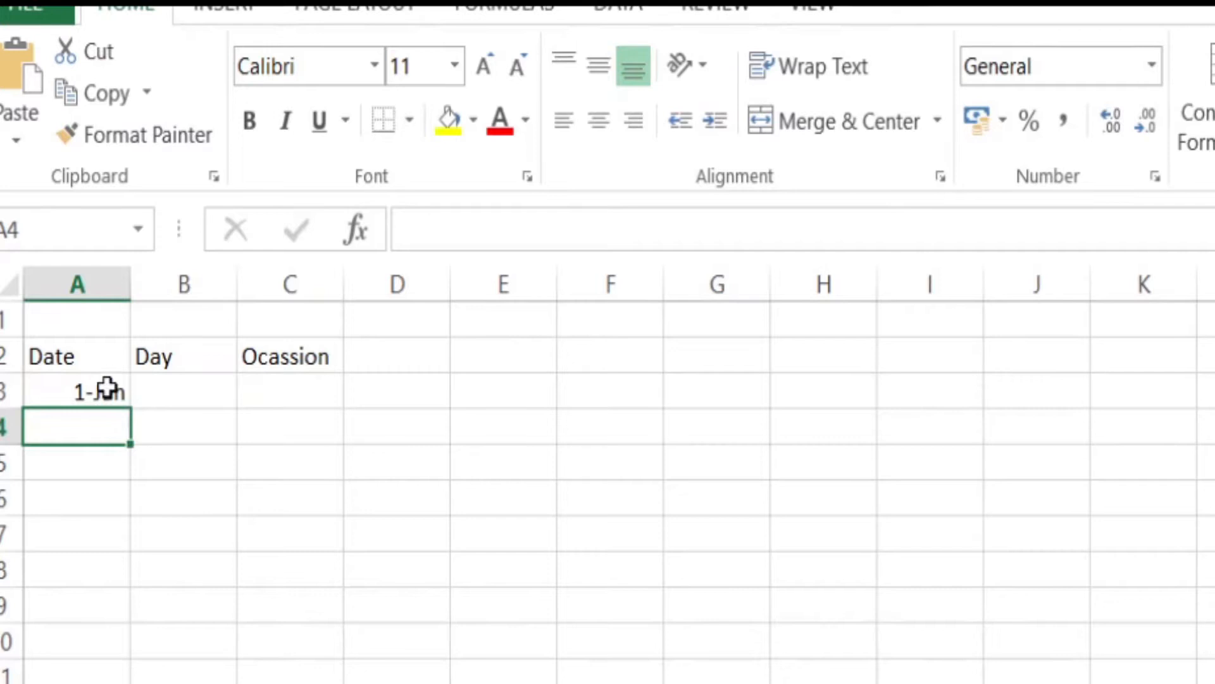
pyautogui.click(114, 389)
pyautogui.moveTo(130, 409); pyautogui.dragTo(126, 683)
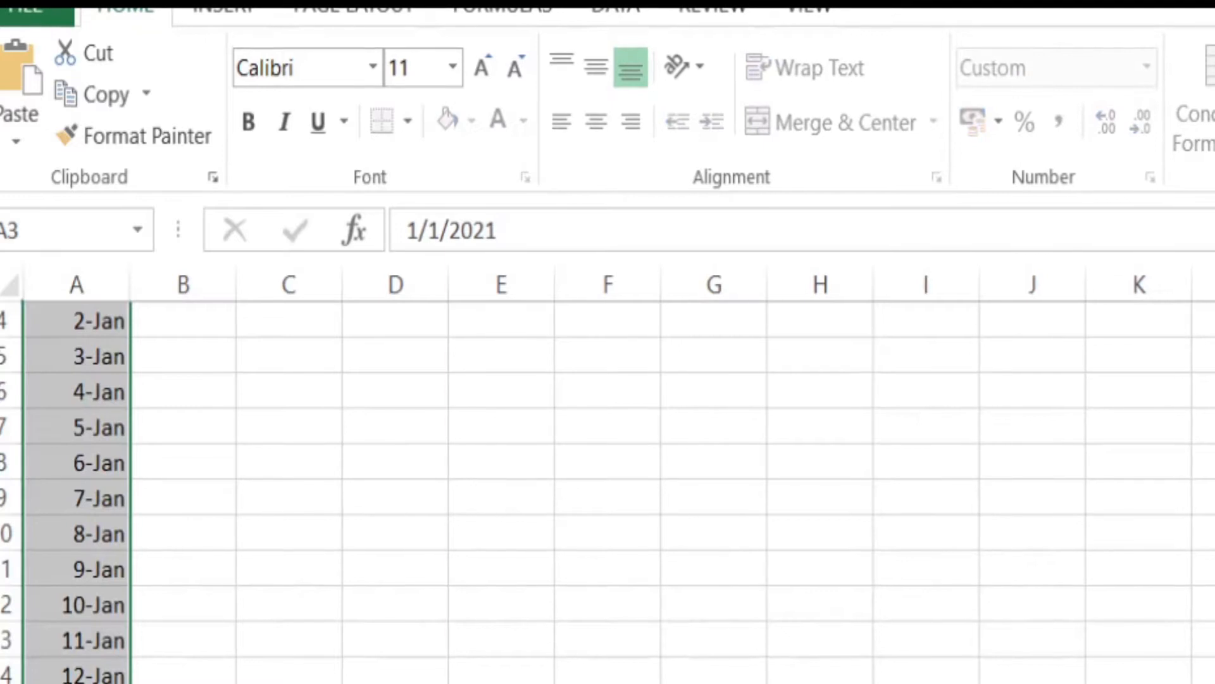
# Step: Enter Friday in cell B3 and fill the weekday names down the Day column alongside the dates
pyautogui.click(183, 682)
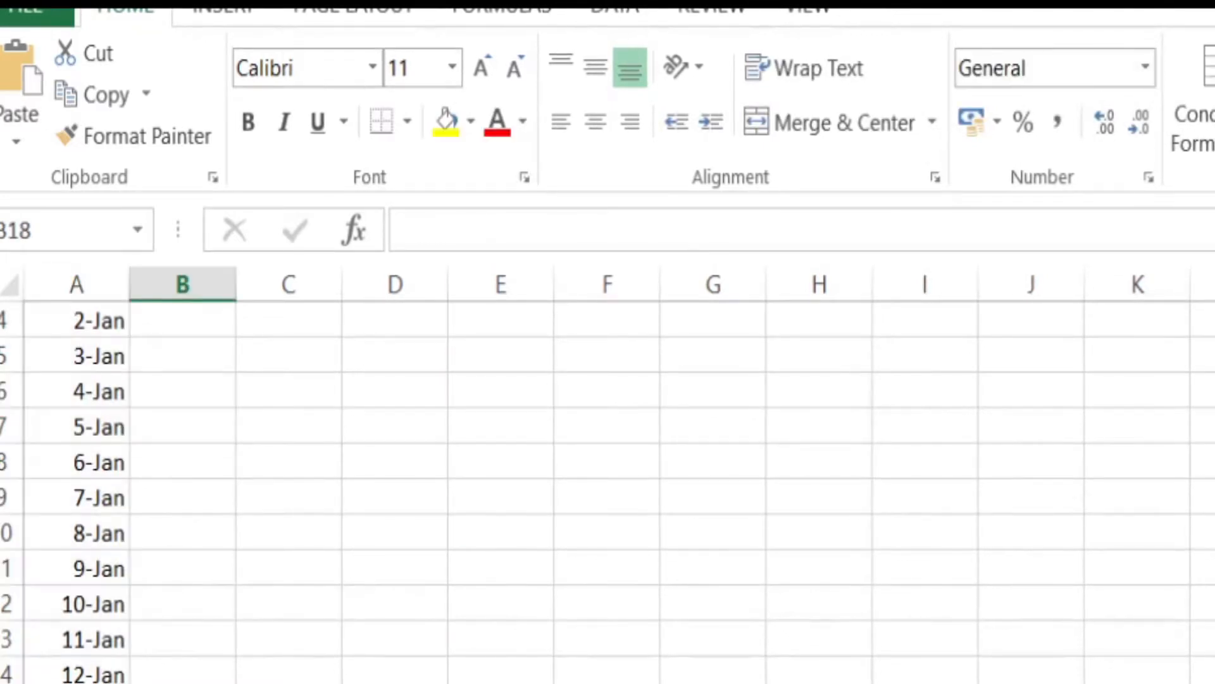
pyautogui.hotkey('ctrl', 'Up')
pyautogui.click(168, 353)
pyautogui.write('F')
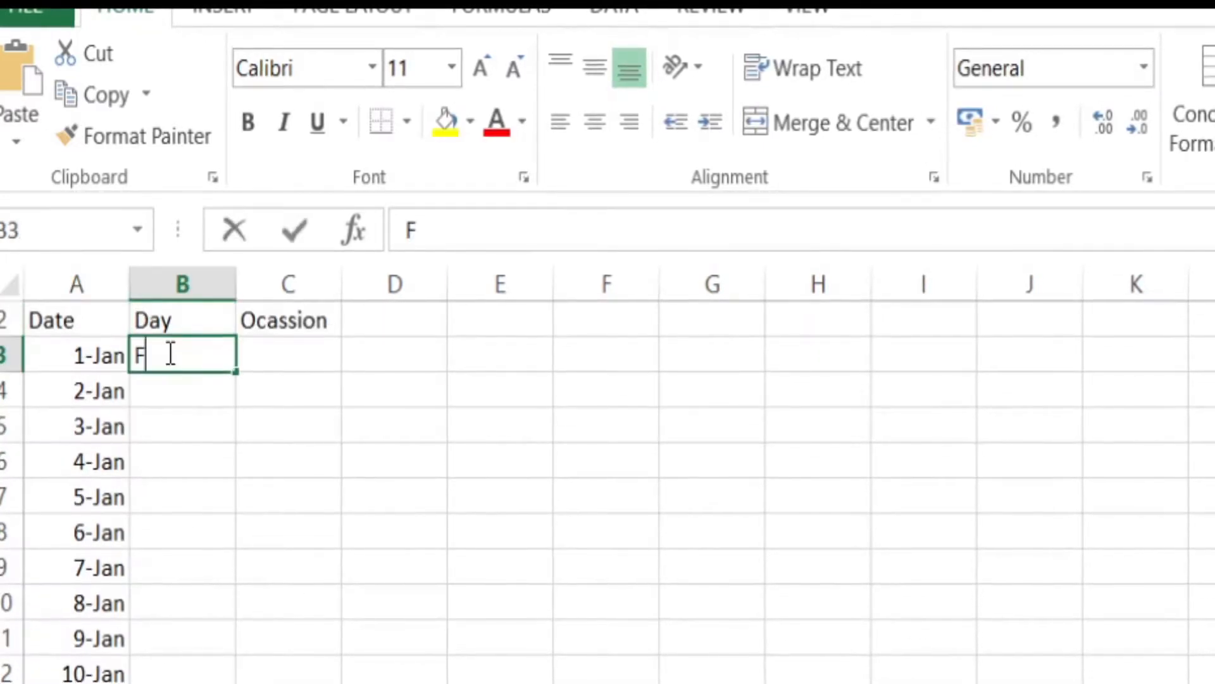
pyautogui.write('riday')
pyautogui.press('Return')
pyautogui.click(172, 347)
pyautogui.doubleClick(238, 373)
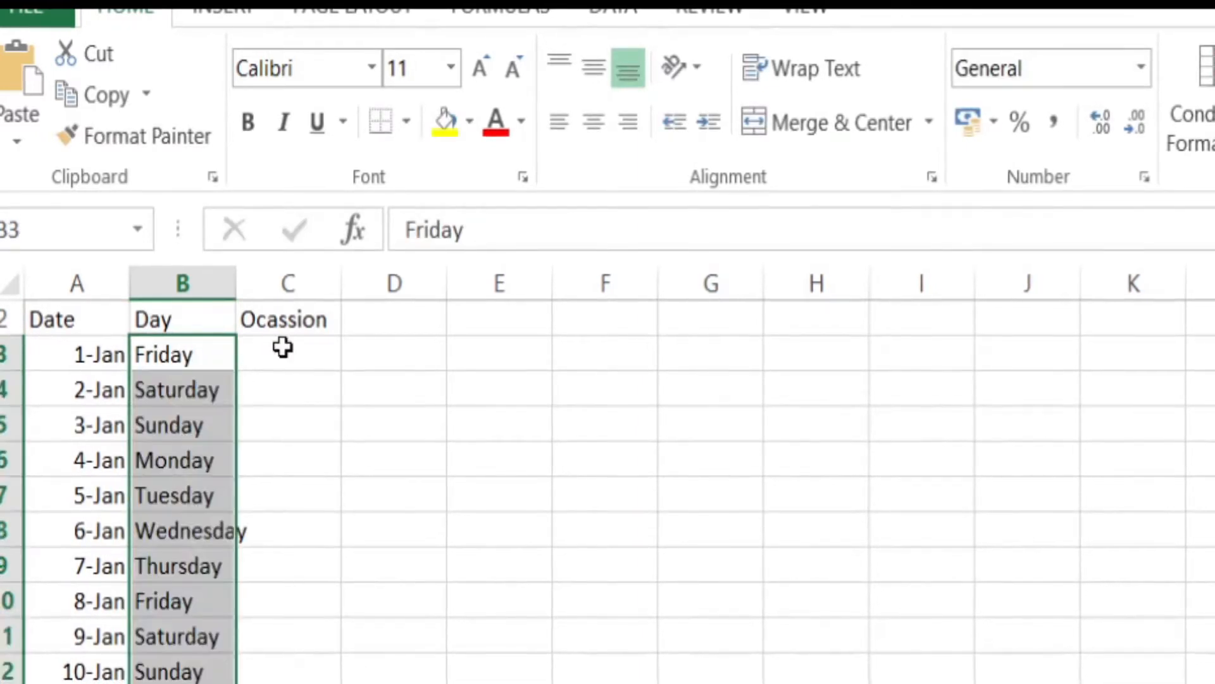
# Step: Fit column B to its contents and enter NewYear in cell C3 as the occasion for 1-Jan
pyautogui.click(282, 347)
pyautogui.doubleClick(236, 282)
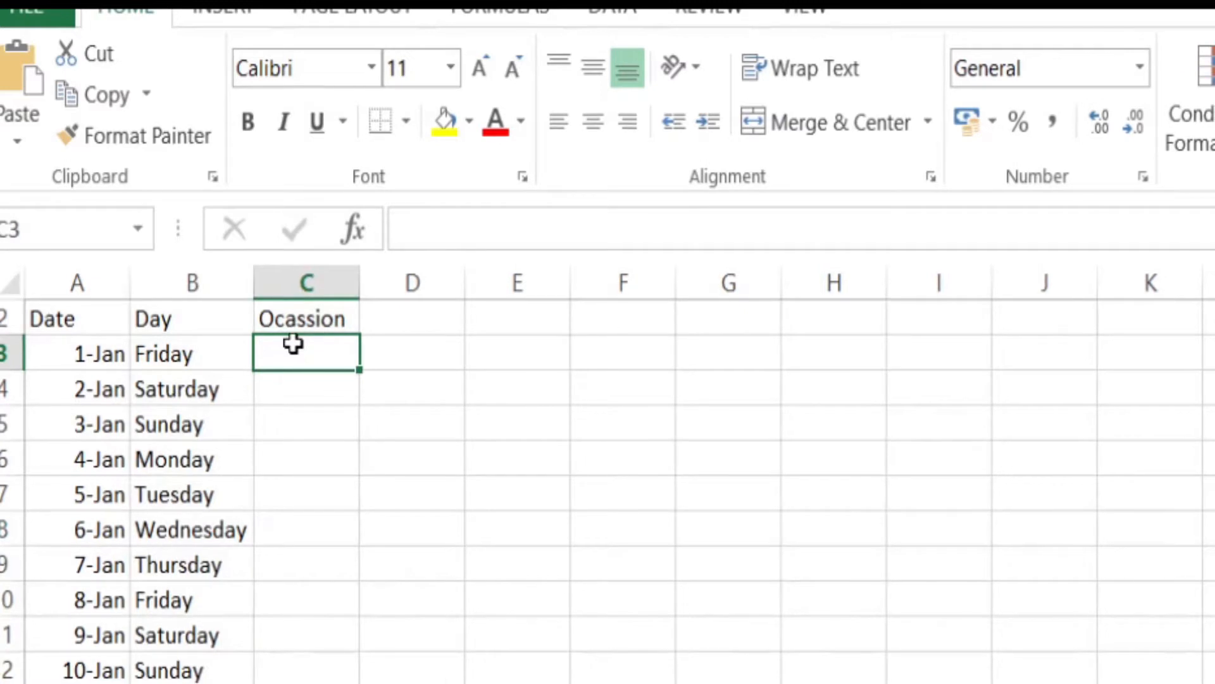
pyautogui.write('New')
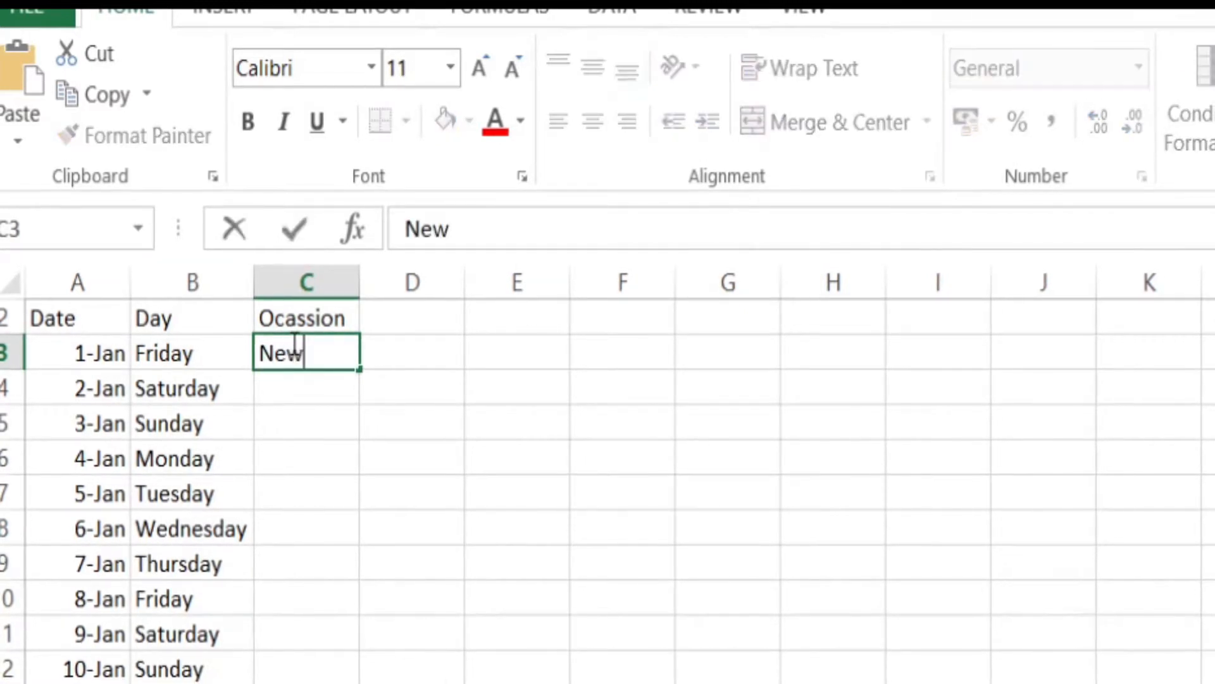
pyautogui.write('Year')
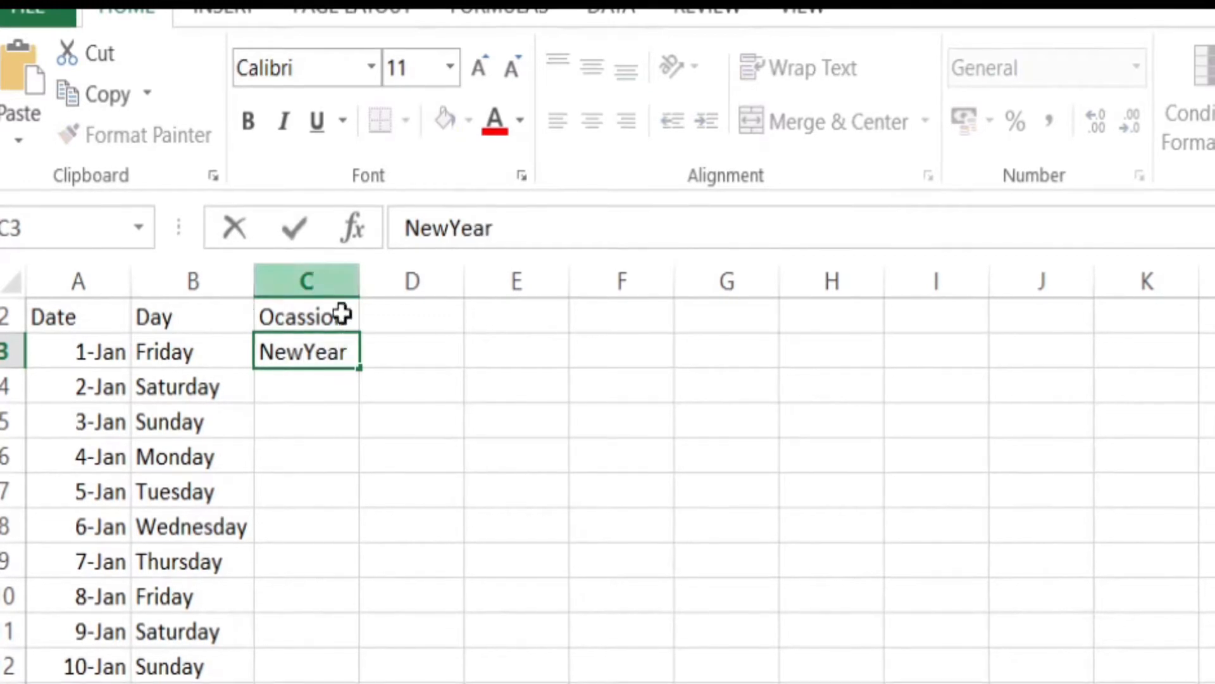
pyautogui.click(279, 418)
# Step: Apply a Thick Box Border around the Date, Day and Ocassion table, starting from the header row
pyautogui.moveTo(66, 323); pyautogui.dragTo(274, 680)
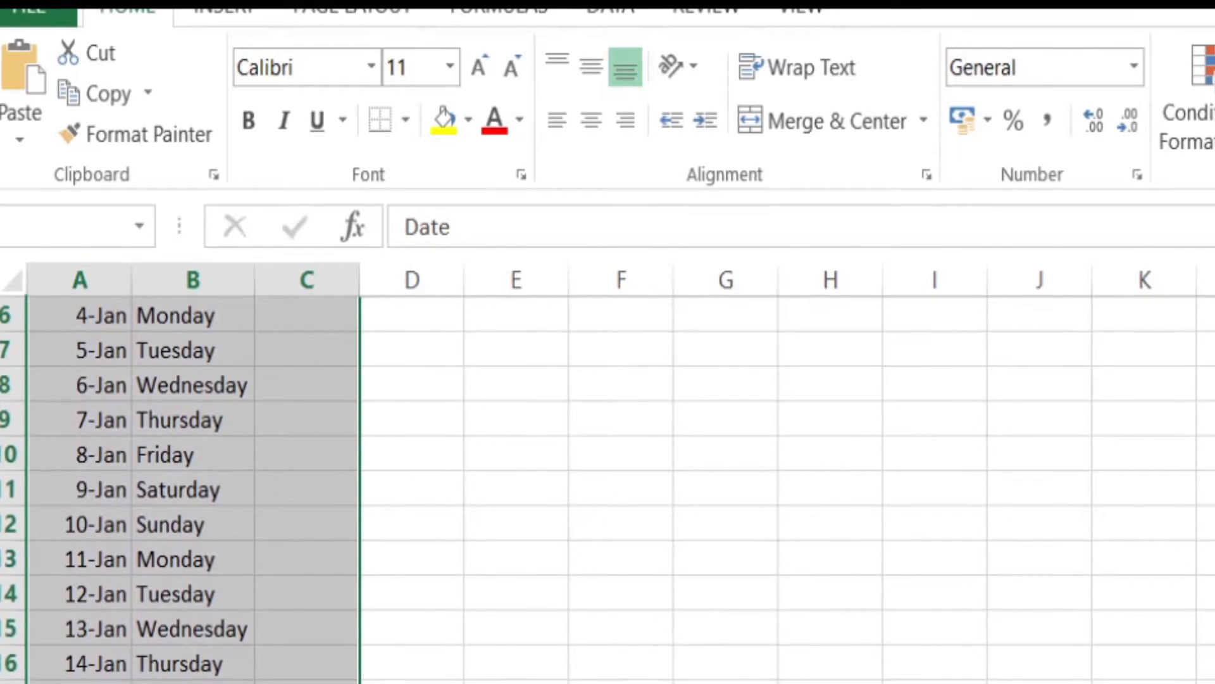
pyautogui.click(406, 120)
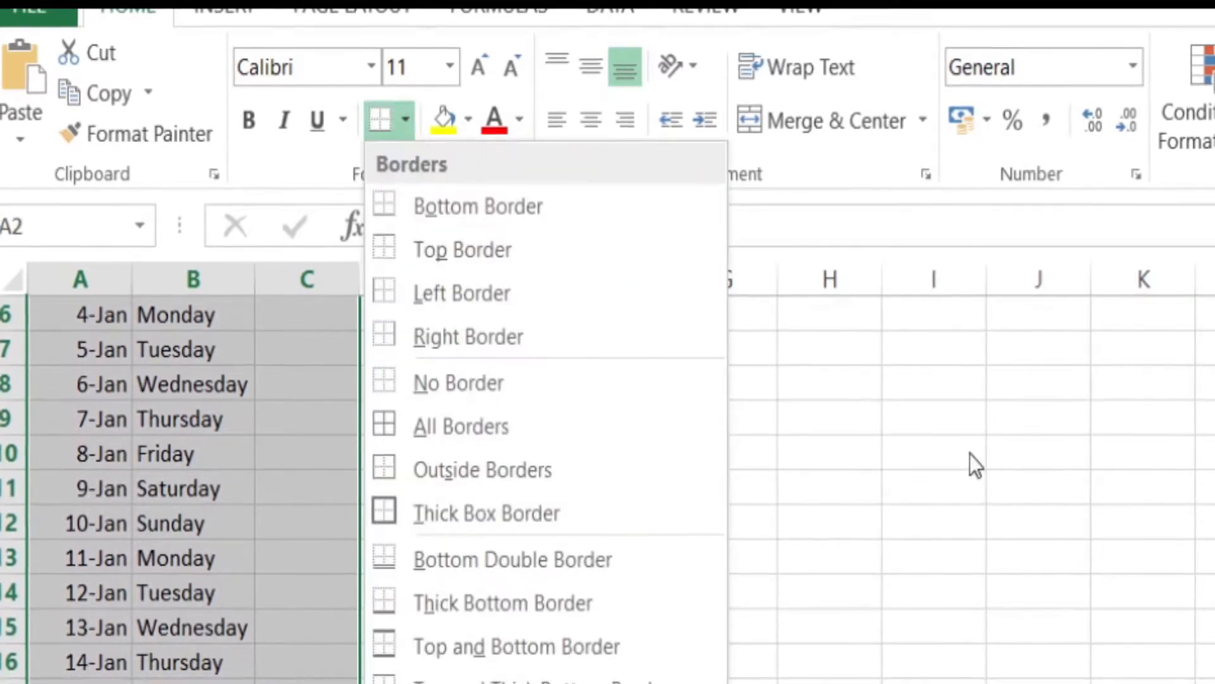
pyautogui.click(550, 514)
pyautogui.click(417, 381)
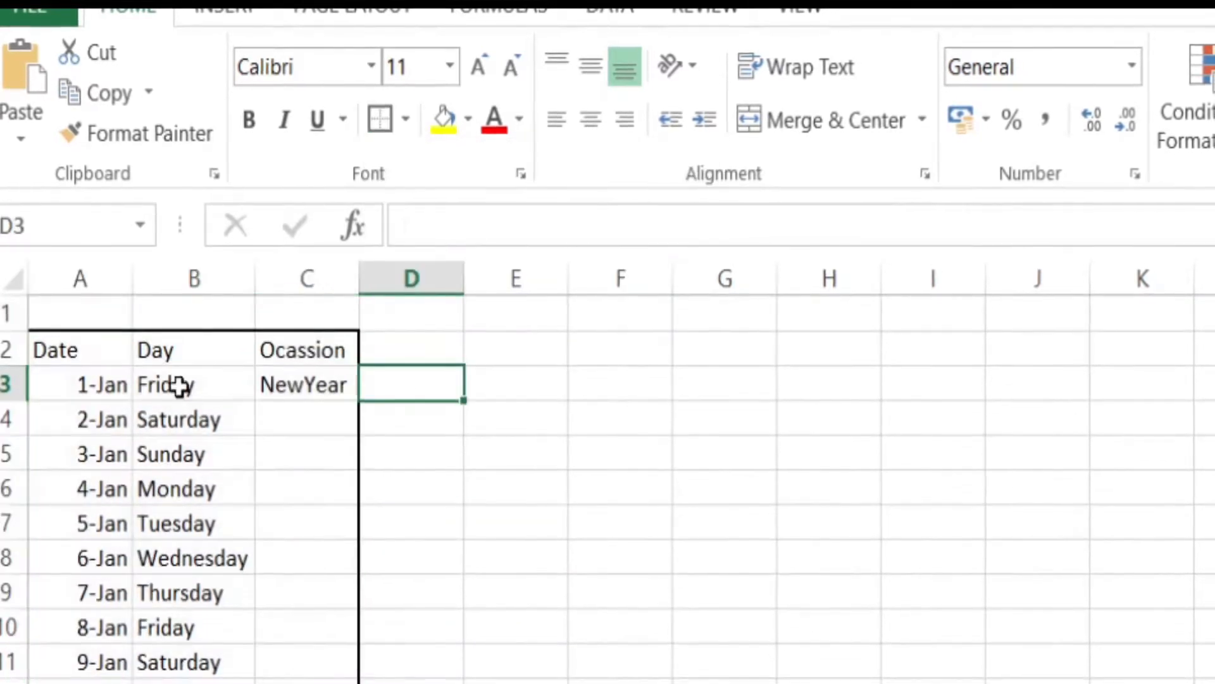
# Step: Add the headers Cash, Bank A and Bank B in cells D2, E2 and F2
pyautogui.click(444, 351)
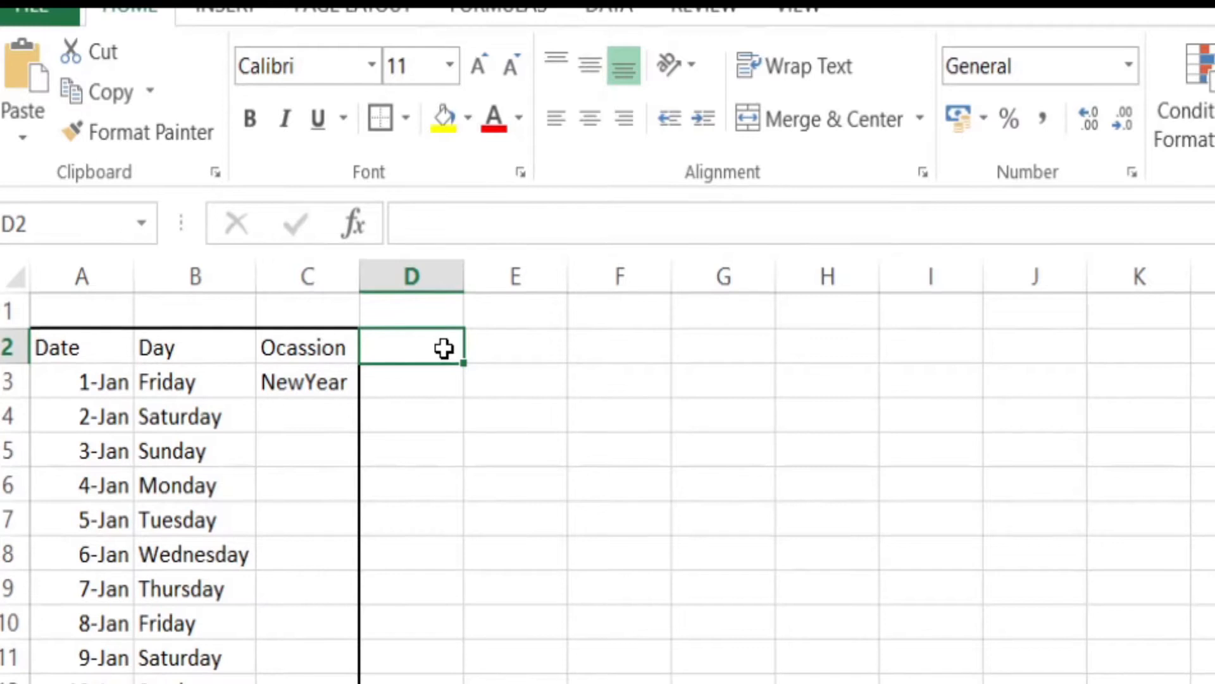
pyautogui.write('Cas')
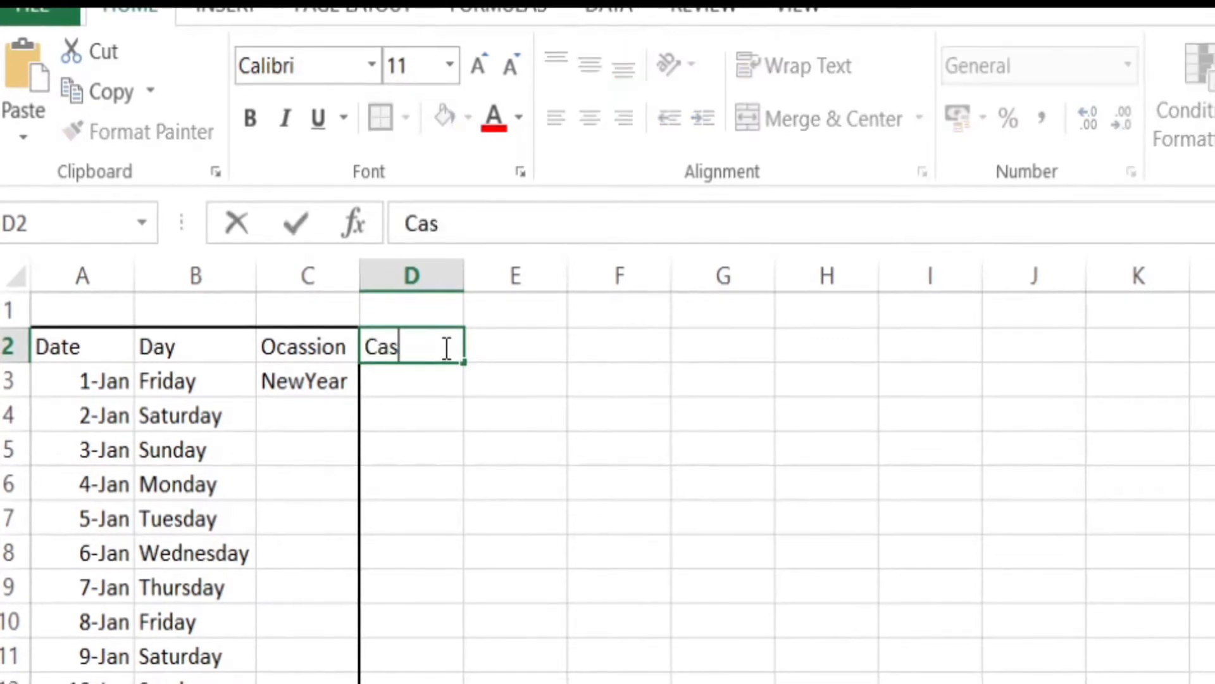
pyautogui.write('h')
pyautogui.press('Tab')
pyautogui.write('B')
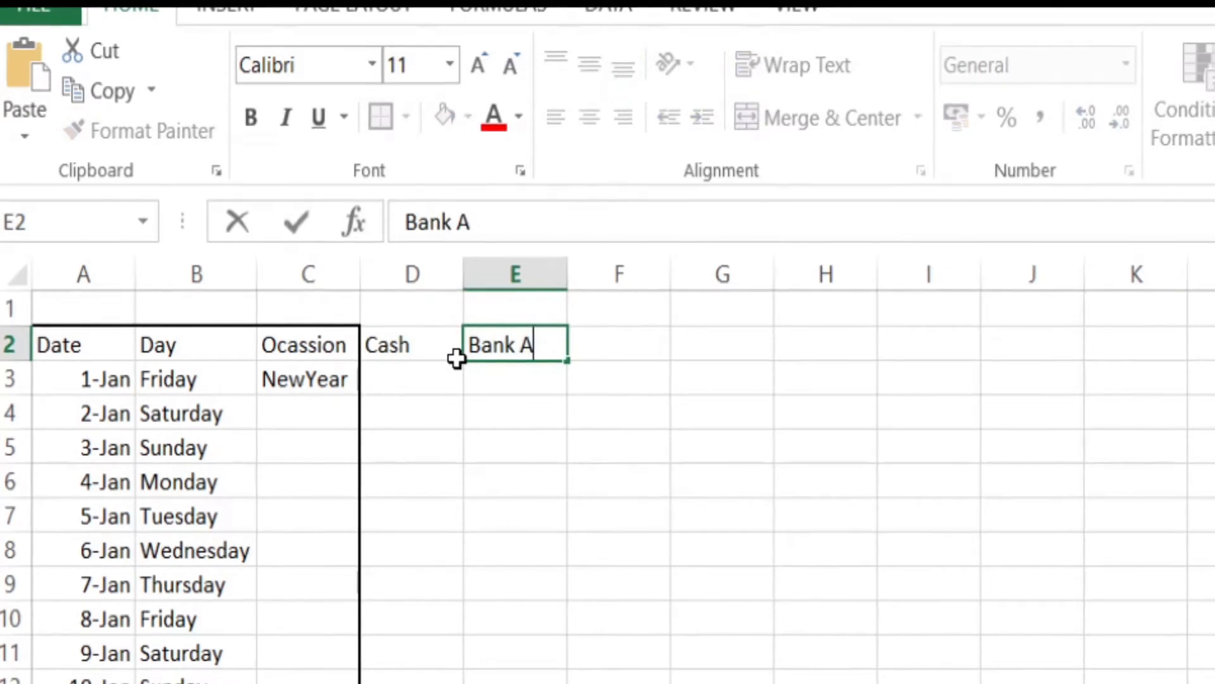
pyautogui.write('ank A')
pyautogui.press('Tab')
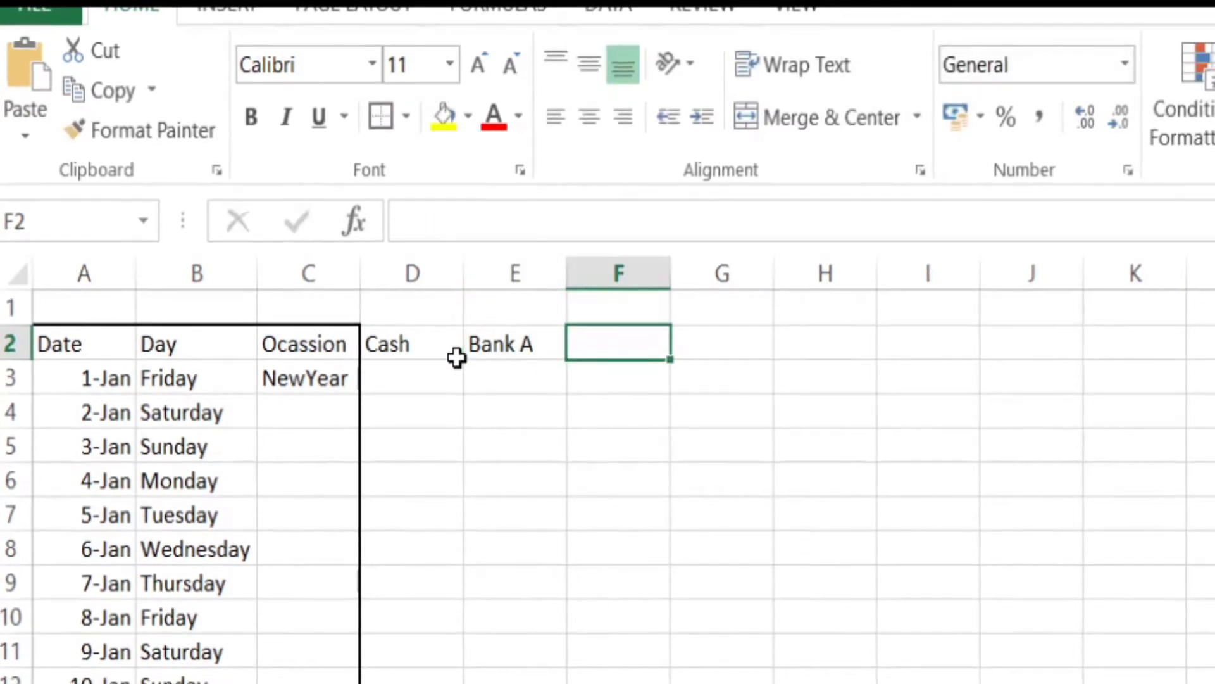
pyautogui.write('Bank B')
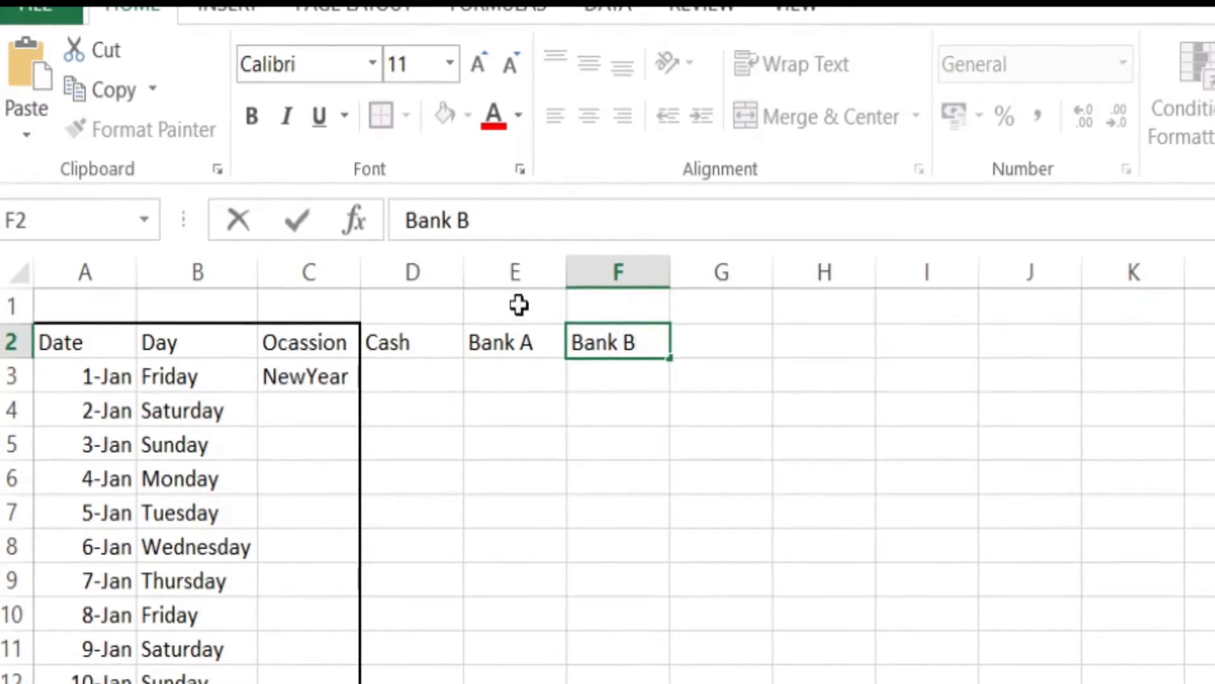
# Step: Merge and center D1:F1 above the cash and bank columns and title it Asset
pyautogui.moveTo(420, 298); pyautogui.dragTo(638, 298)
pyautogui.click(795, 112)
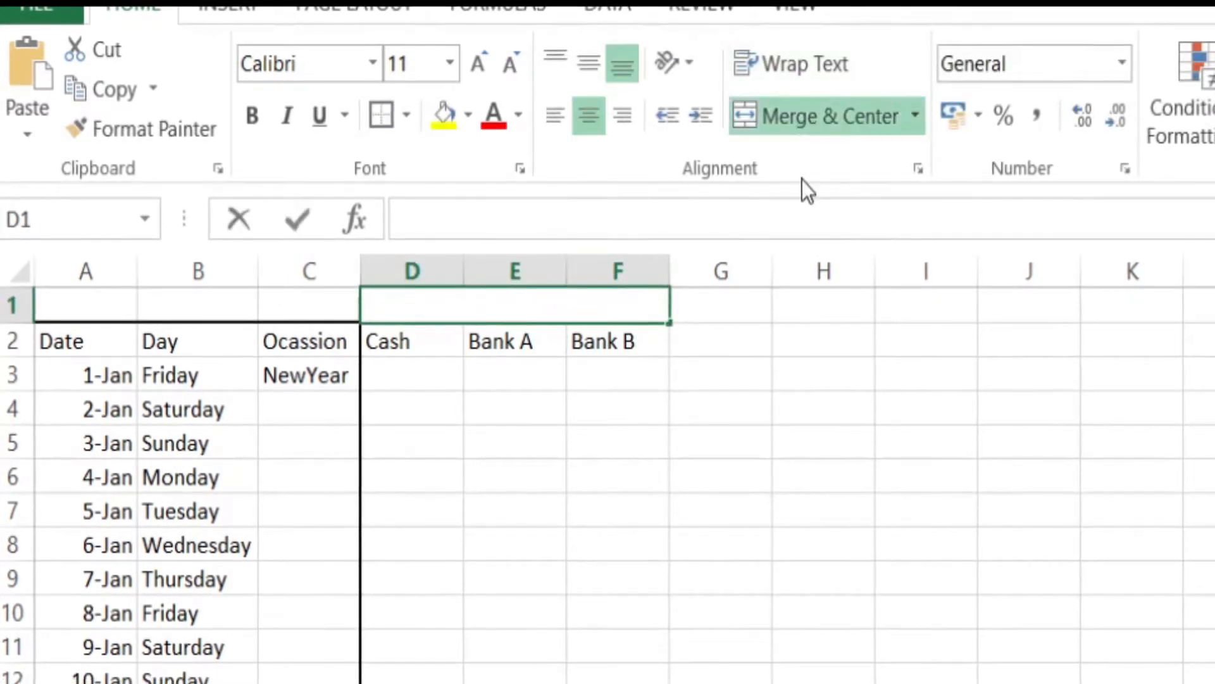
pyautogui.write('Asset')
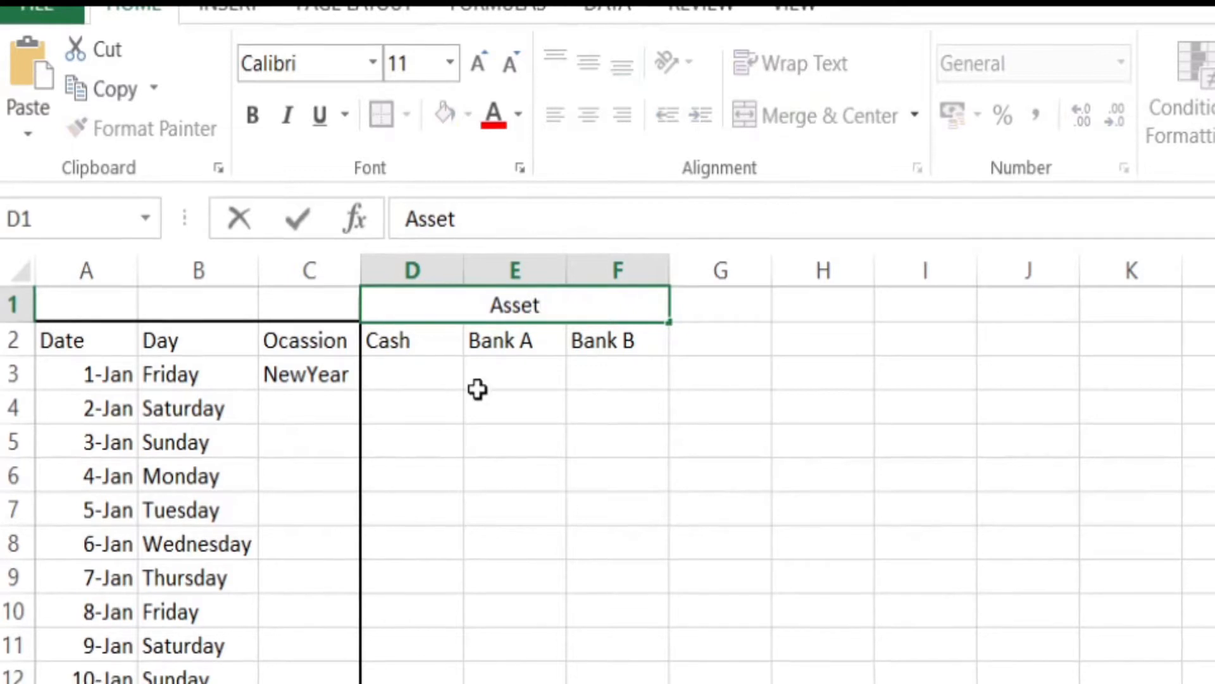
# Step: Enter the 1-Jan asset balances in row 3: 500 for Cash, 4000 for Bank A and 4000 for Bank B
pyautogui.click(430, 376)
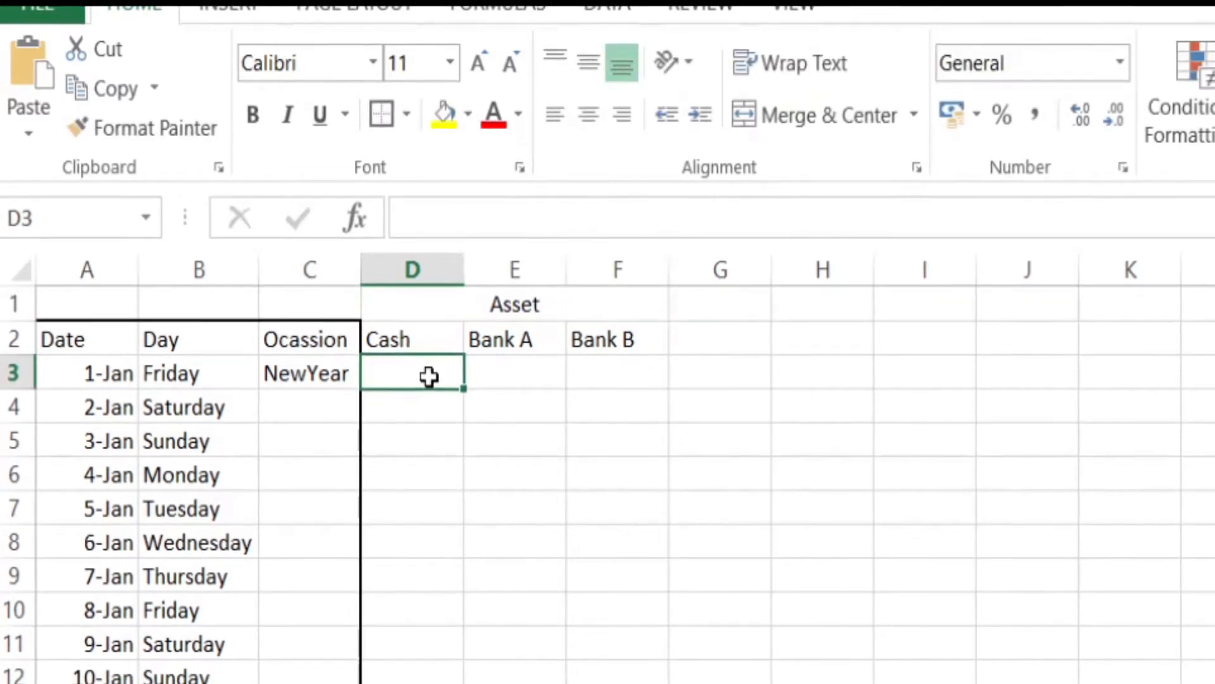
pyautogui.write('50')
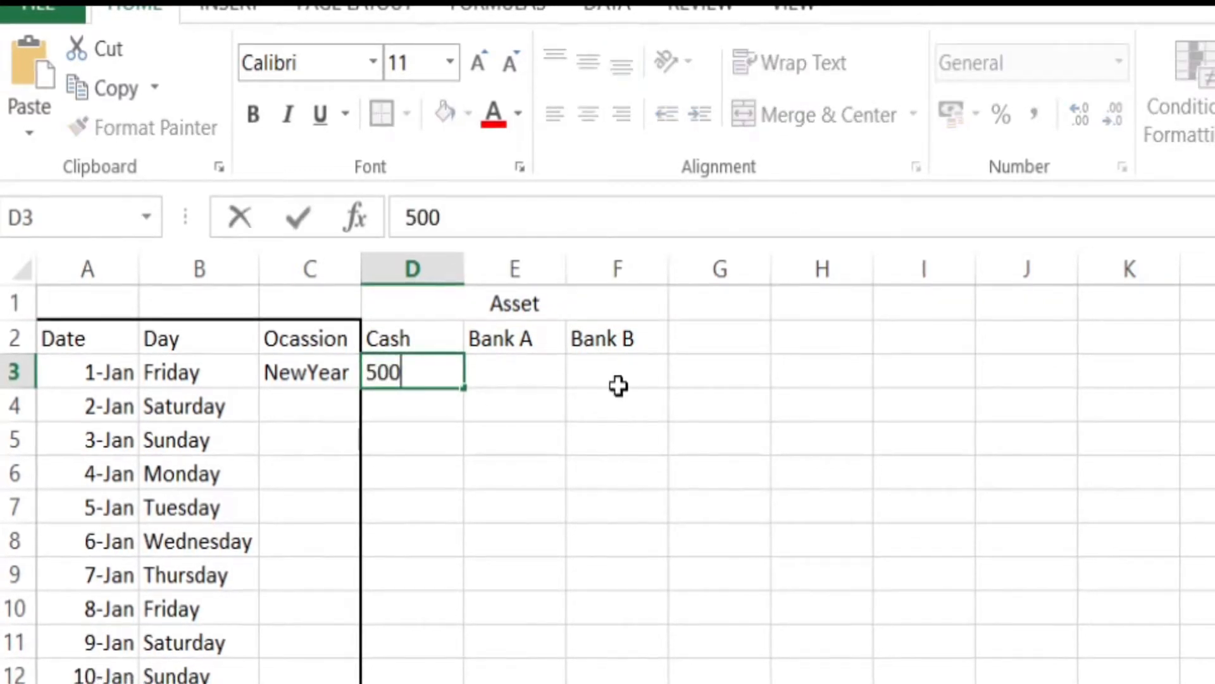
pyautogui.write('0')
pyautogui.click(514, 362)
pyautogui.write('40')
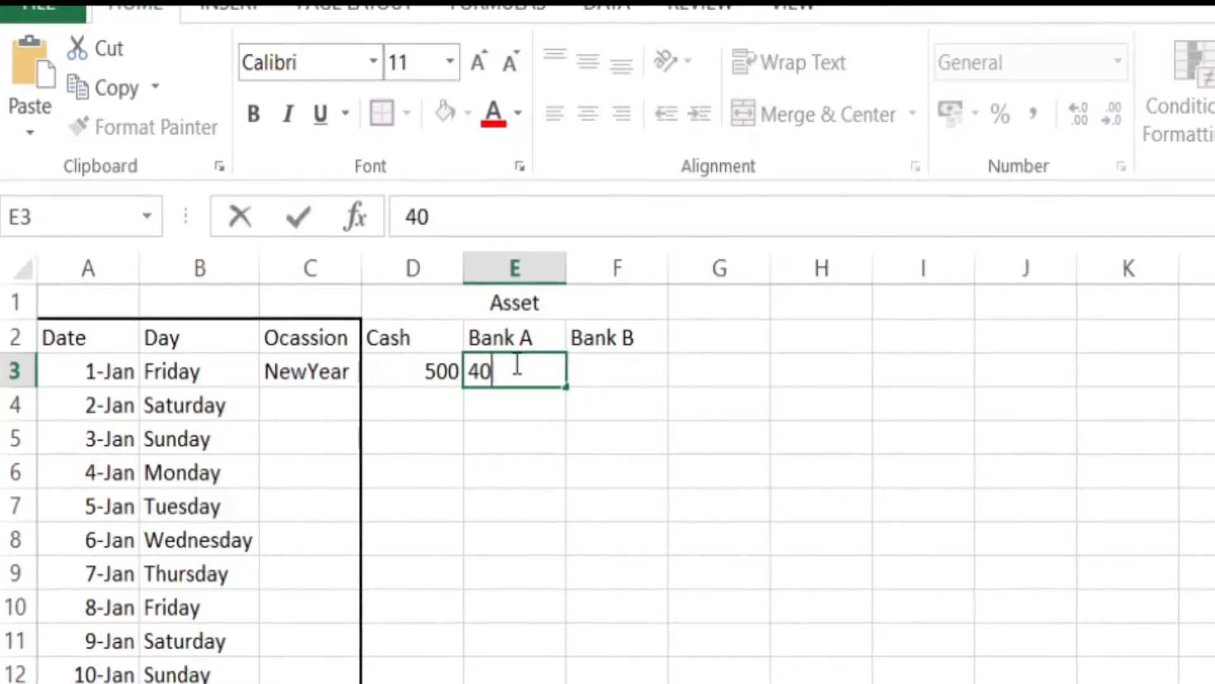
pyautogui.click(624, 370)
pyautogui.write('4000')
pyautogui.click(912, 344)
# Step: Merge and center G1:I1 and title it Outstanding Debt
pyautogui.click(701, 333)
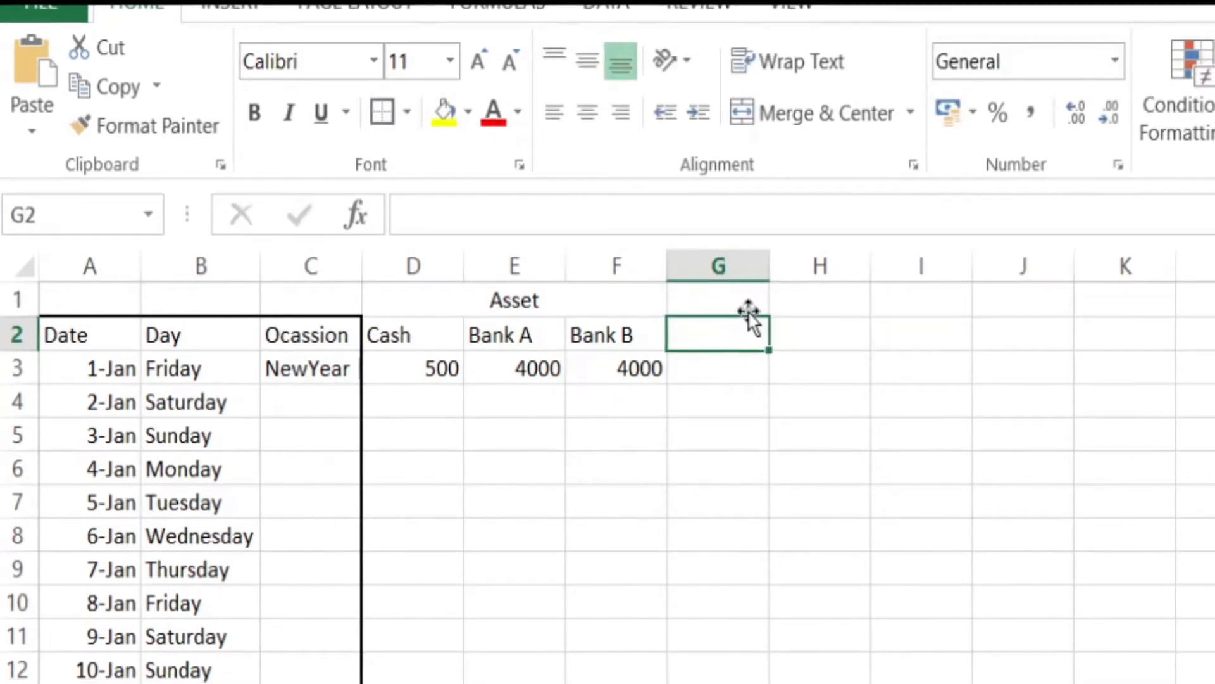
pyautogui.moveTo(732, 299); pyautogui.dragTo(956, 298)
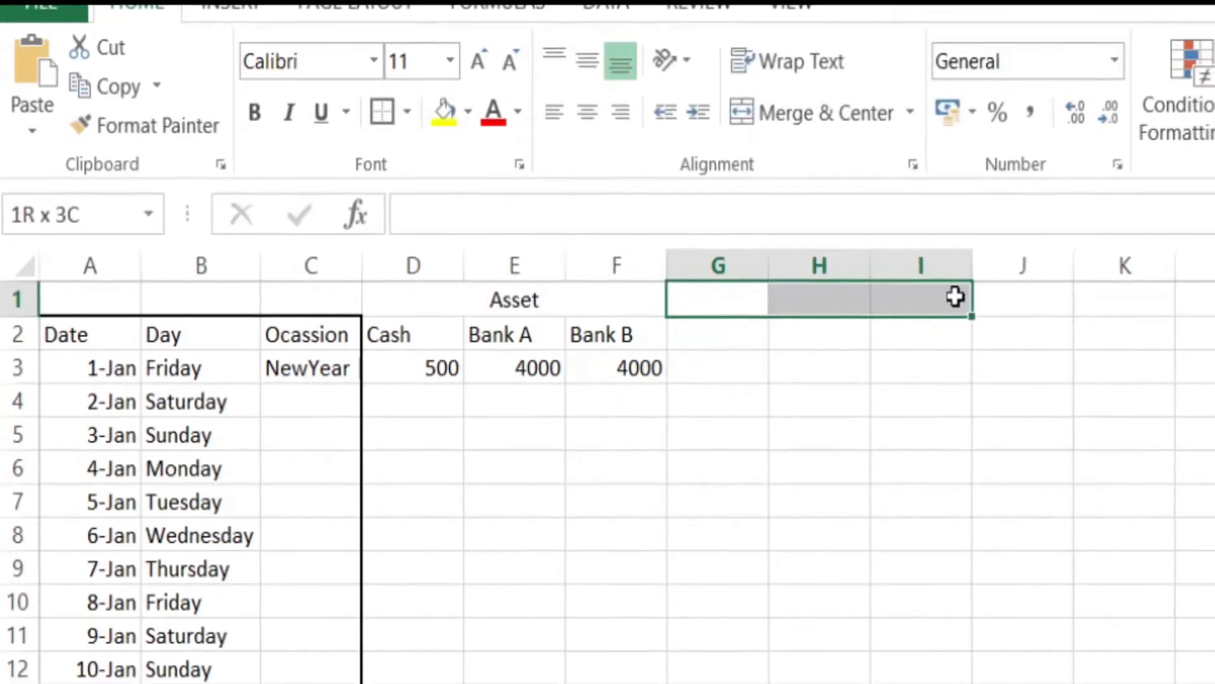
pyautogui.click(833, 102)
pyautogui.write('Outsa')
pyautogui.press('BackSpace')
pyautogui.write('tanding Debt')
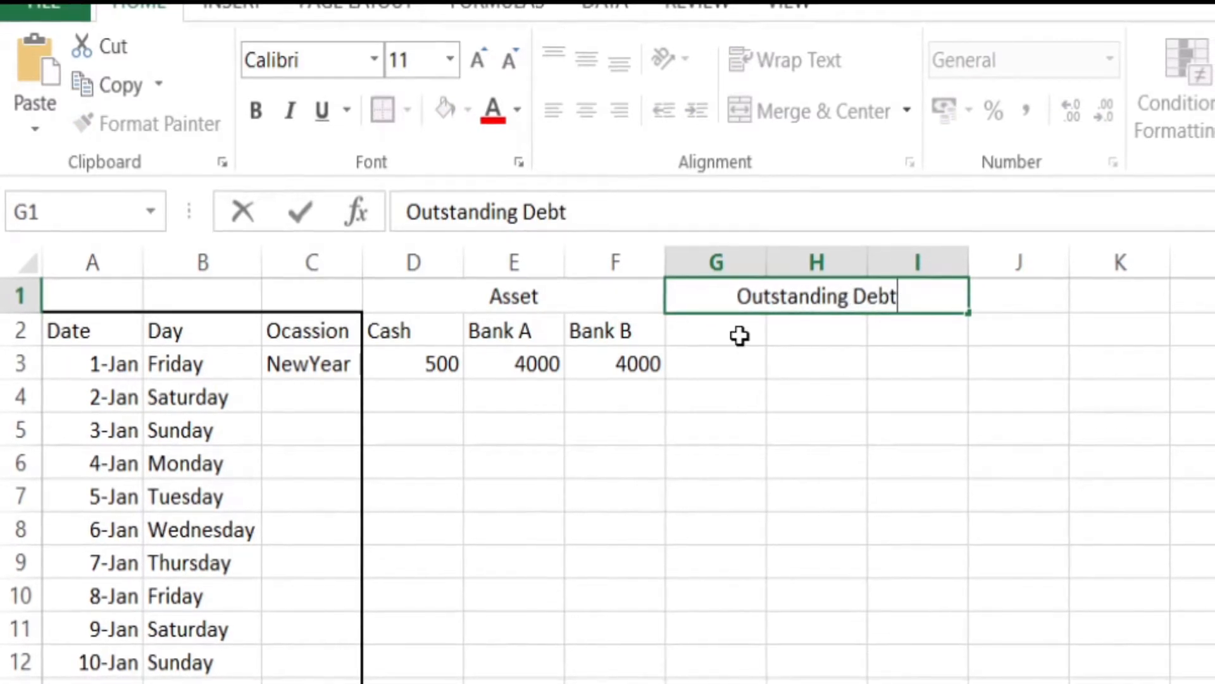
pyautogui.press('Return')
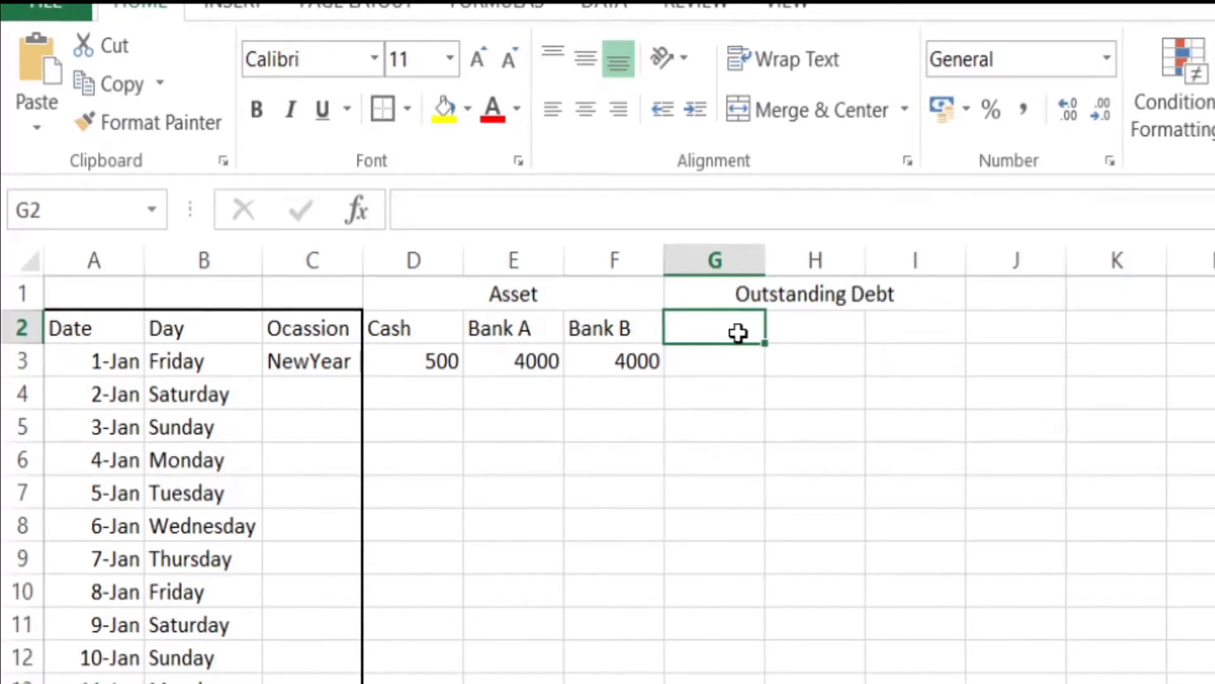
# Step: Enter the header Credit Card A in cell G2 and fit column G to its contents
pyautogui.write('Credit CA')
pyautogui.press('BackSpace')
pyautogui.write('ard A')
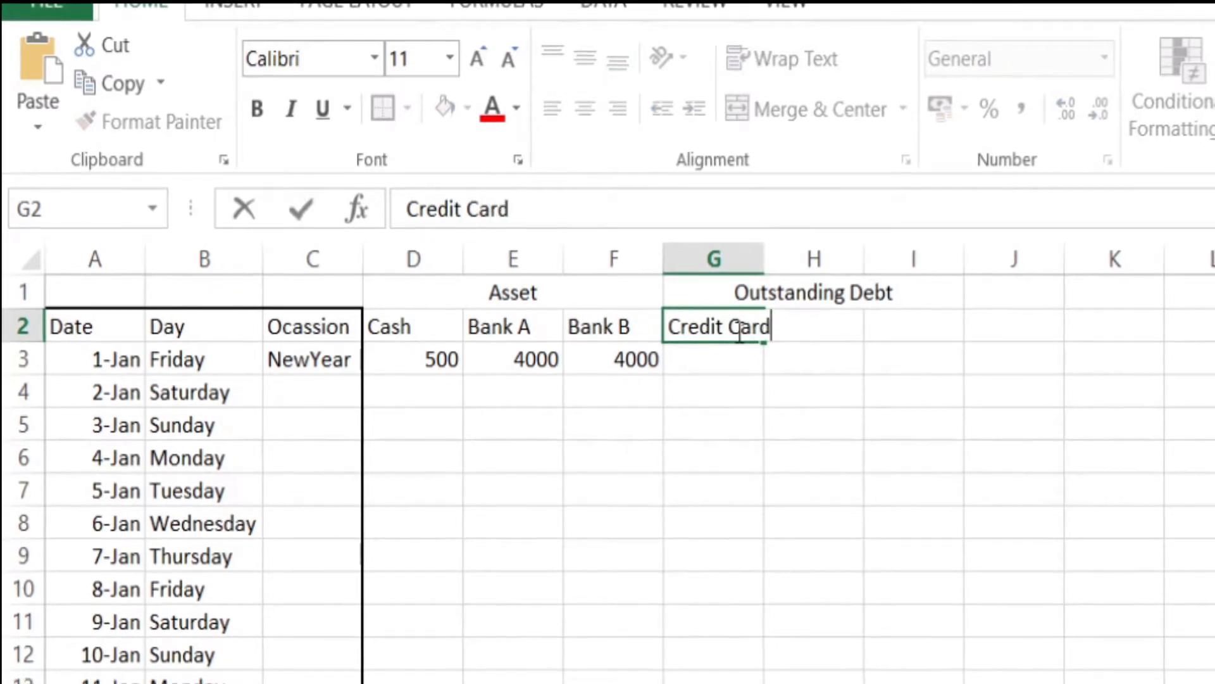
pyautogui.doubleClick(763, 253)
# Step: Add the debt headers Mortgage in cell H2 and Car Loan in cell I2
pyautogui.click(833, 333)
pyautogui.click(833, 333)
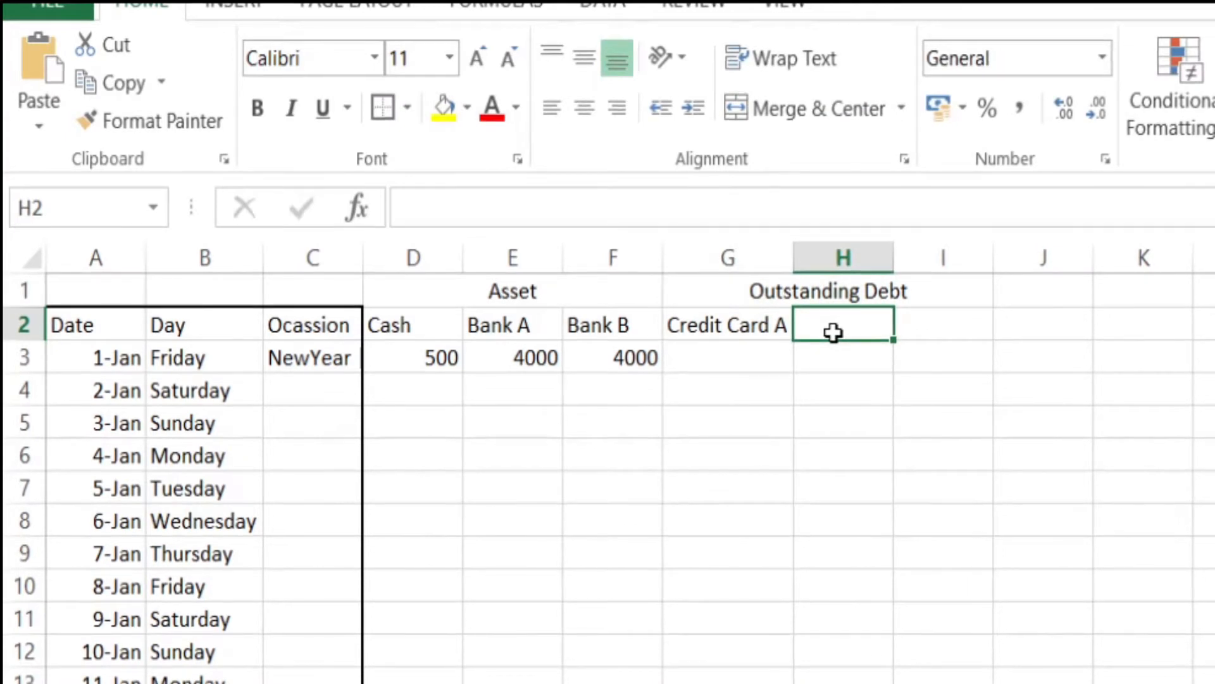
pyautogui.write('Mortgalge')
pyautogui.click(930, 326)
pyautogui.write('Car Loan')
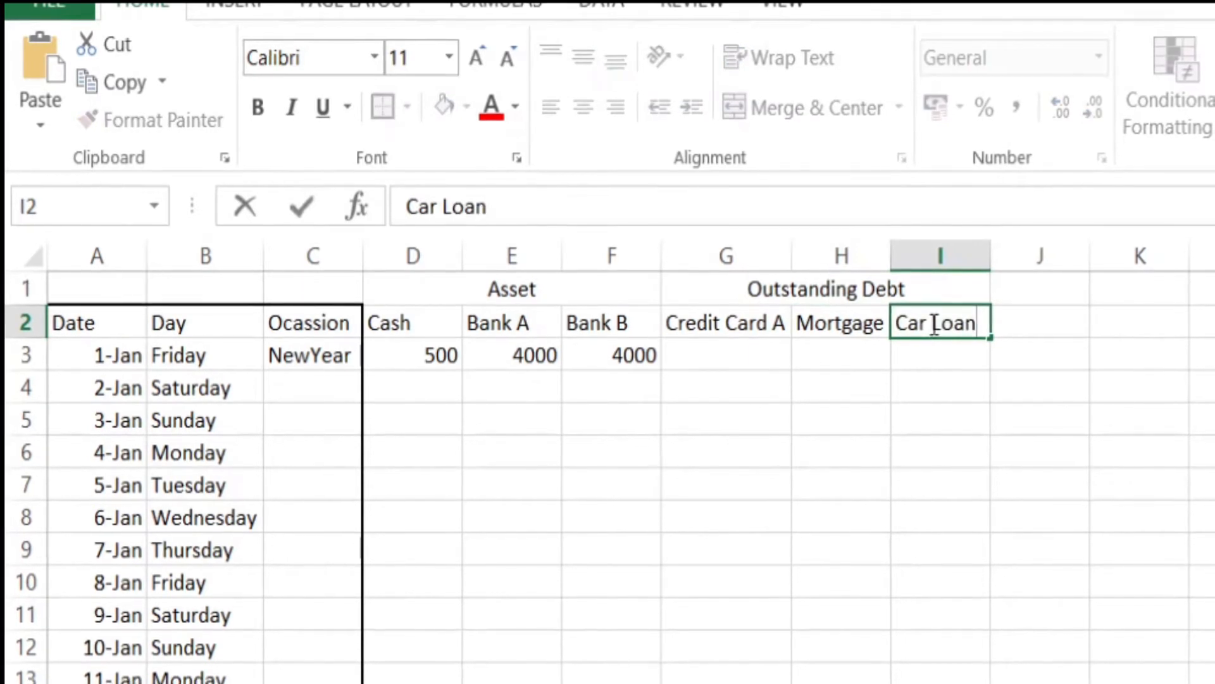
# Step: Enter the 1-Jan debts in row 3: 500 for Credit Card A, 1800 for Mortgage and 500 for Car Loan
pyautogui.click(766, 367)
pyautogui.write('50')
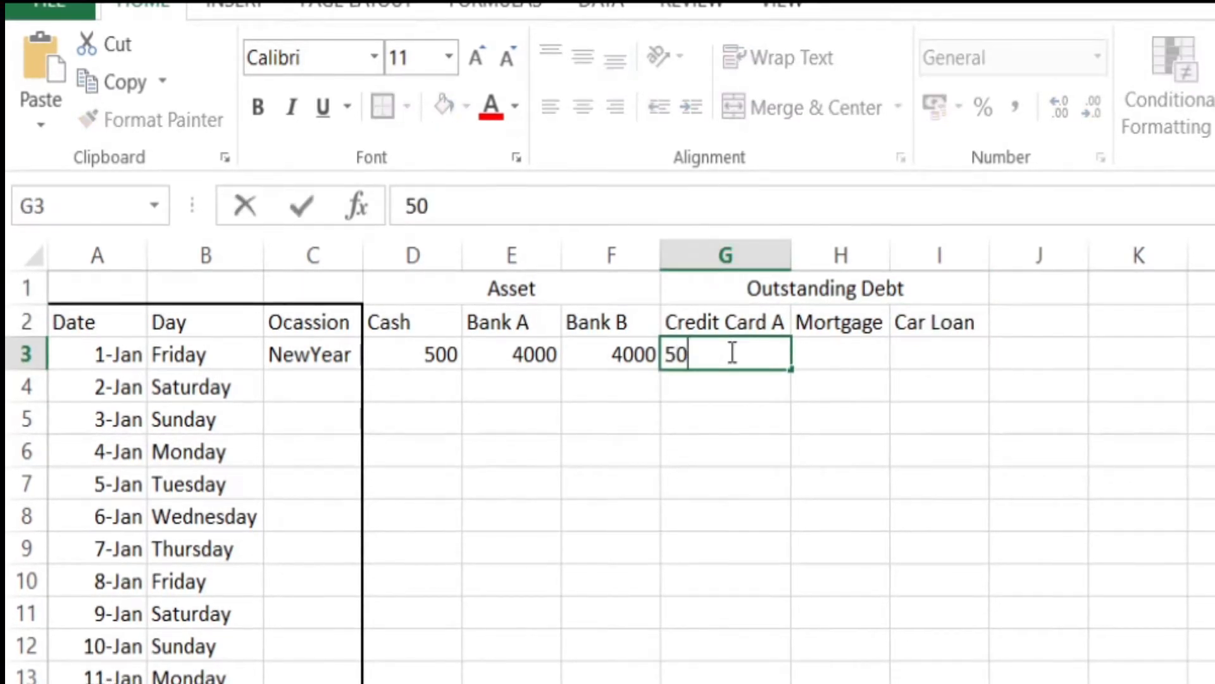
pyautogui.write('0')
pyautogui.click(877, 354)
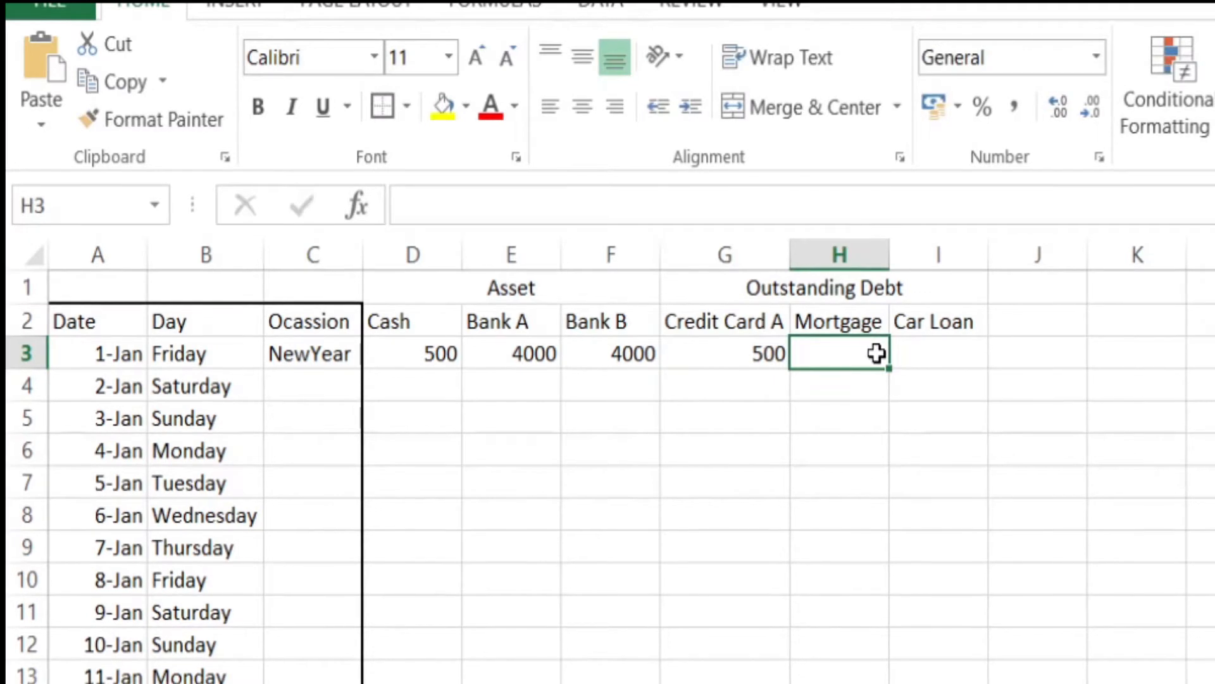
pyautogui.write('1800')
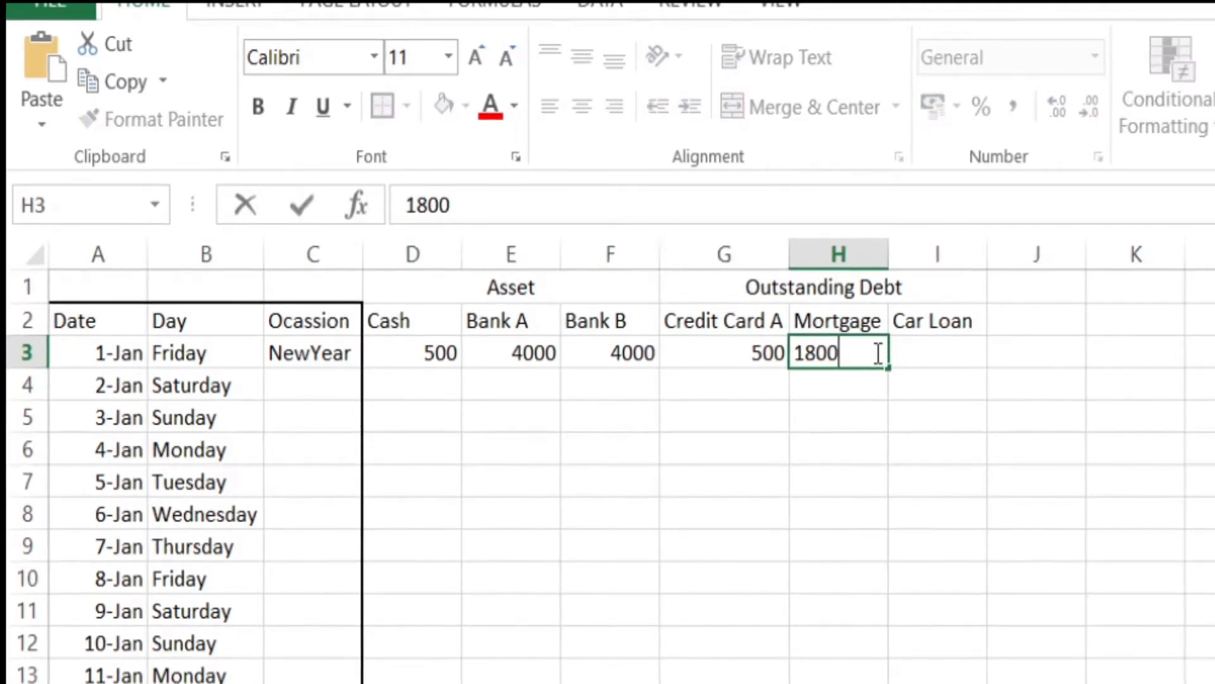
pyautogui.click(945, 353)
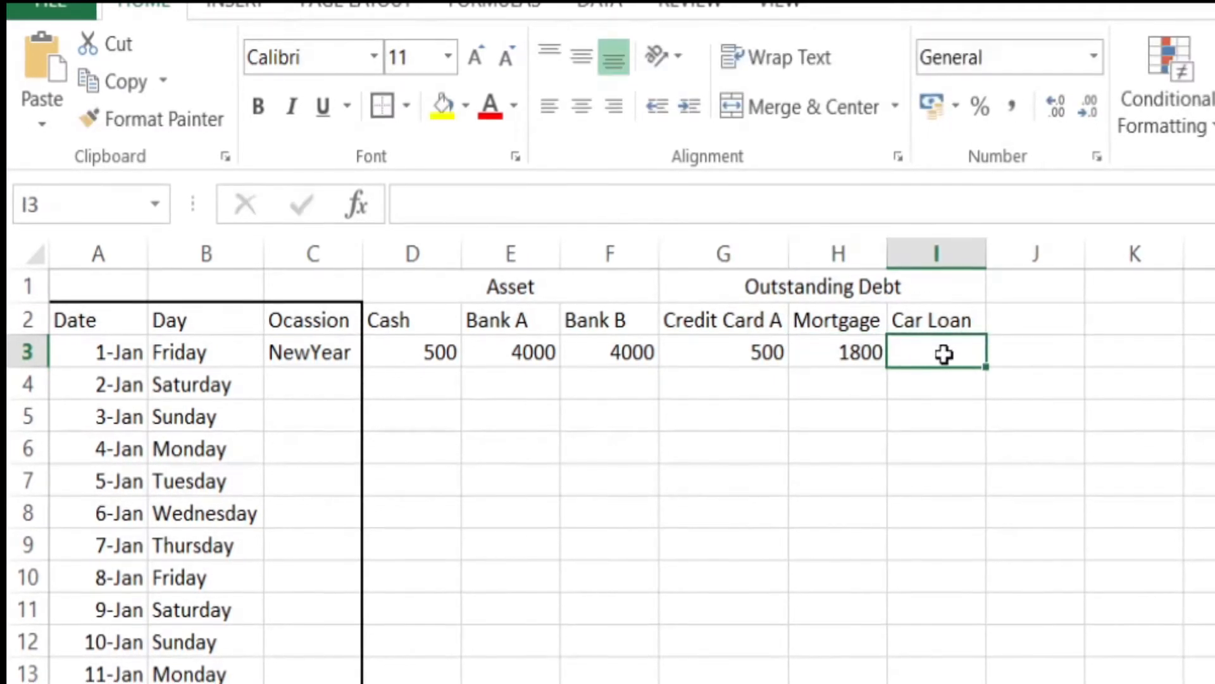
pyautogui.write('500')
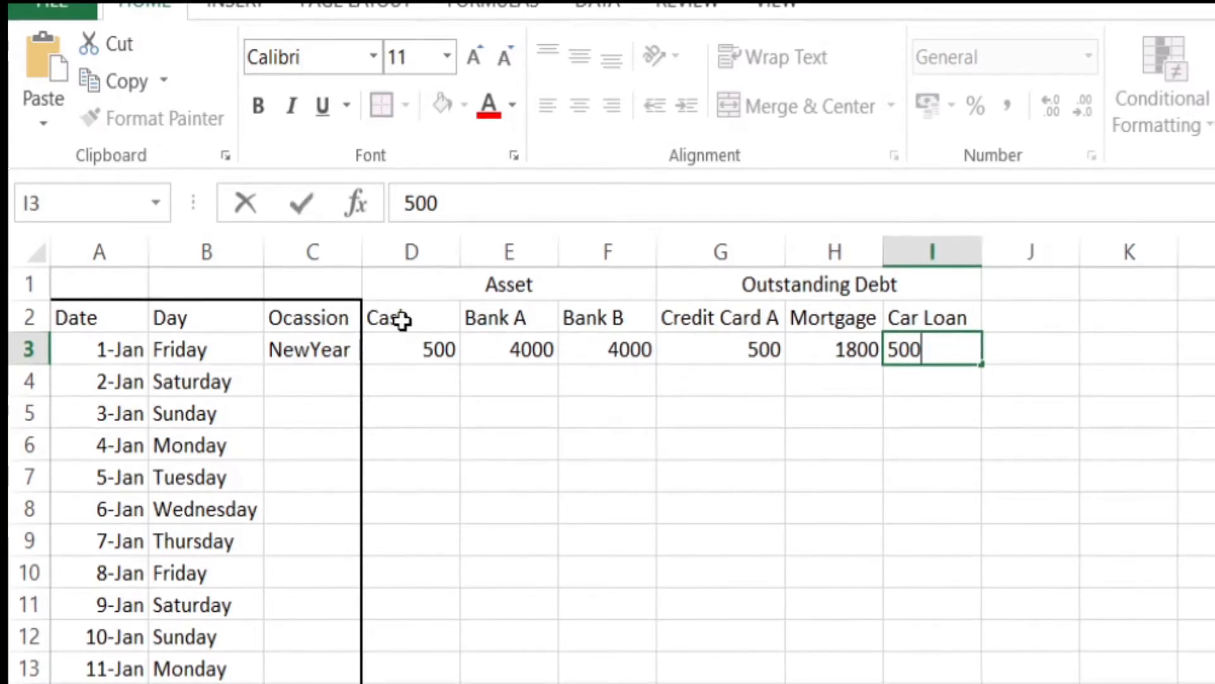
pyautogui.moveTo(405, 320); pyautogui.dragTo(943, 681)
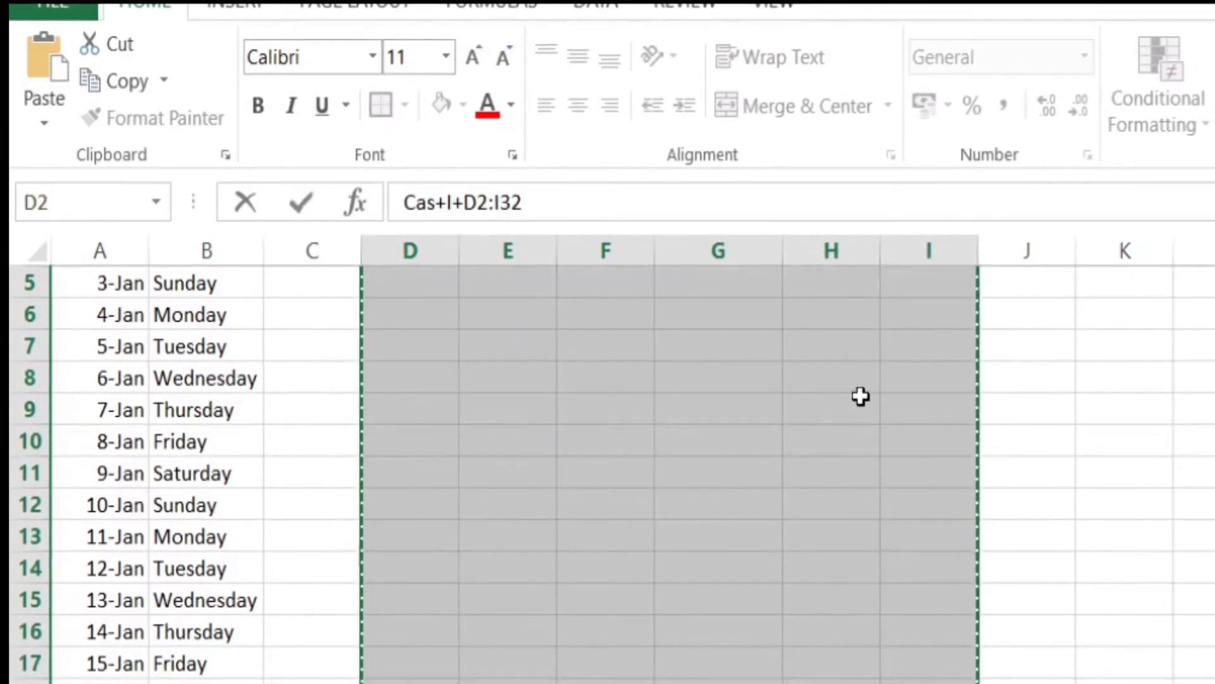
pyautogui.click(807, 510)
pyautogui.hotkey('ctrl', 'Up')
pyautogui.press('Left')
pyautogui.press('Left')
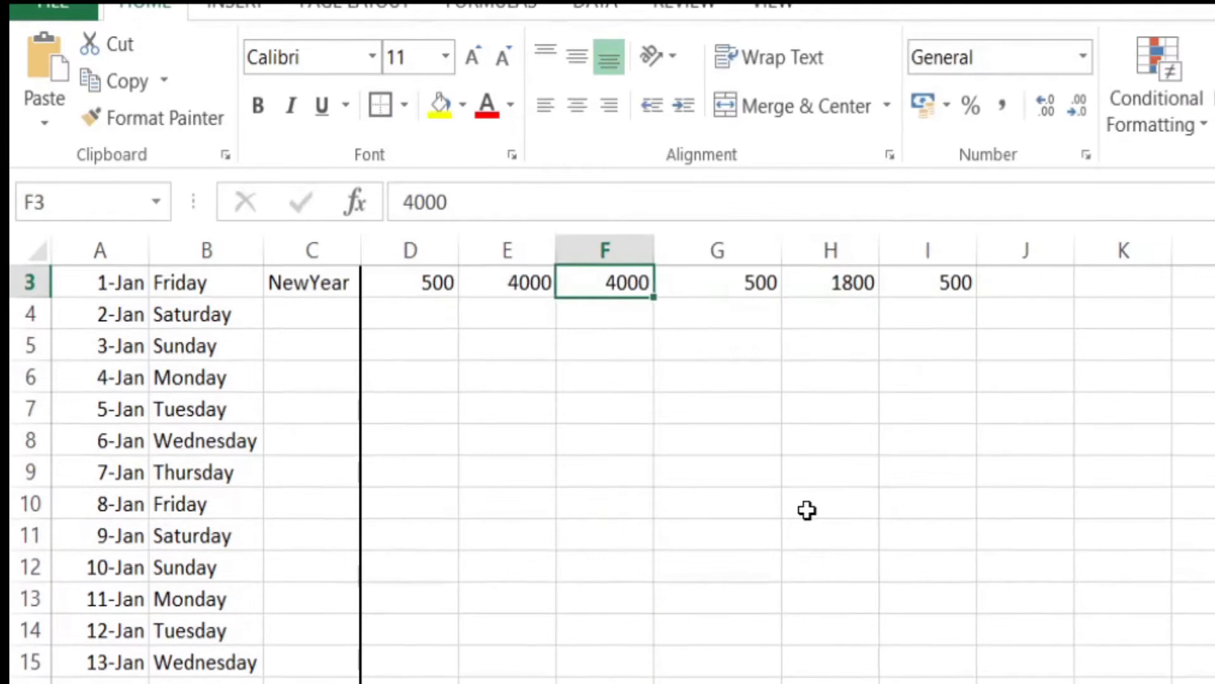
pyautogui.press('Left')
pyautogui.press('Up')
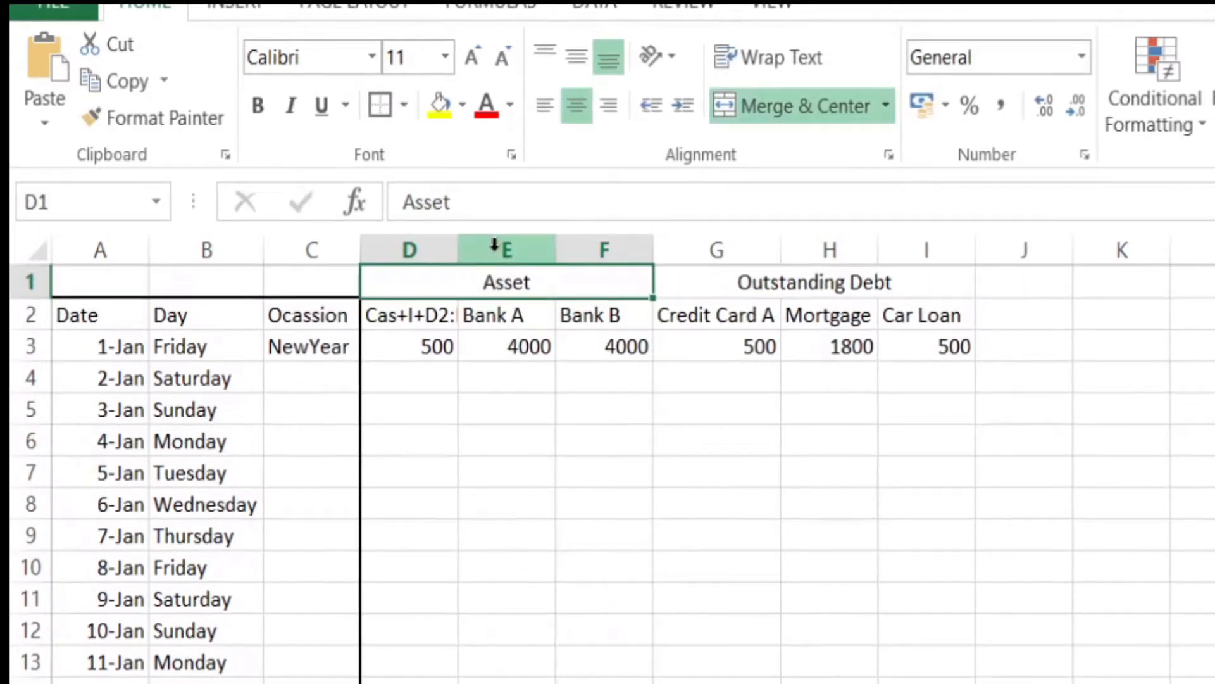
# Step: Widen column D and correct the header in cell D2 to Cash
pyautogui.moveTo(451, 243); pyautogui.dragTo(503, 249)
pyautogui.click(418, 310)
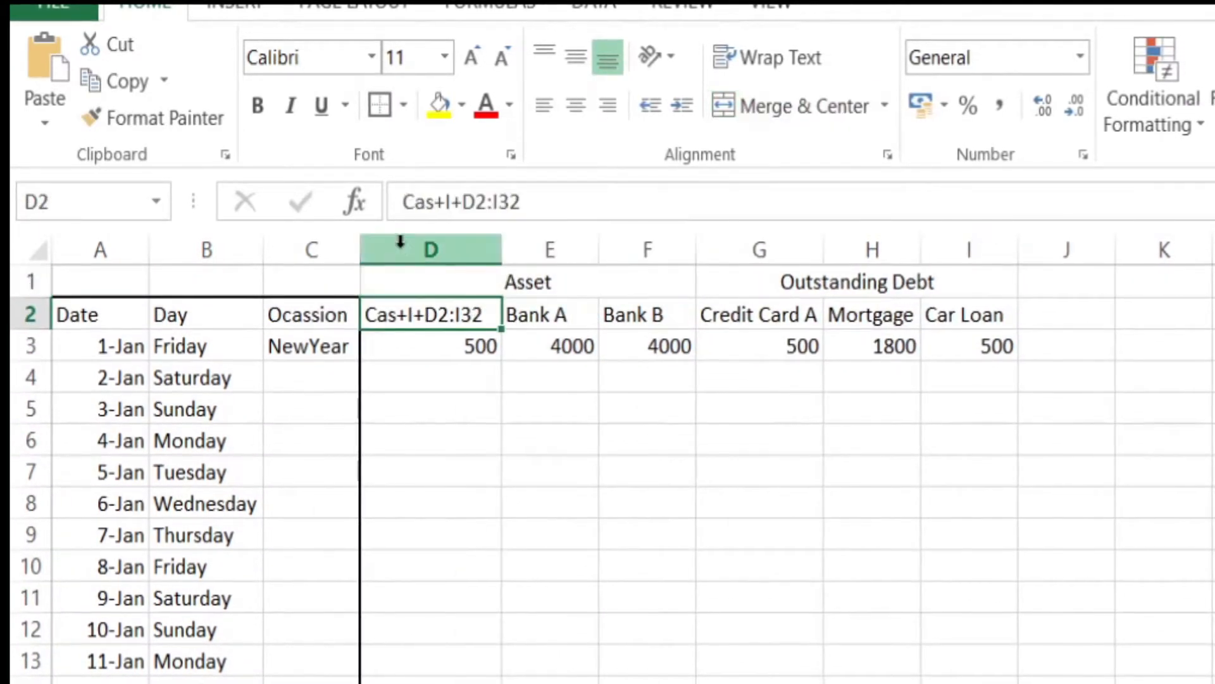
pyautogui.moveTo(433, 202); pyautogui.dragTo(868, 200)
pyautogui.write('h')
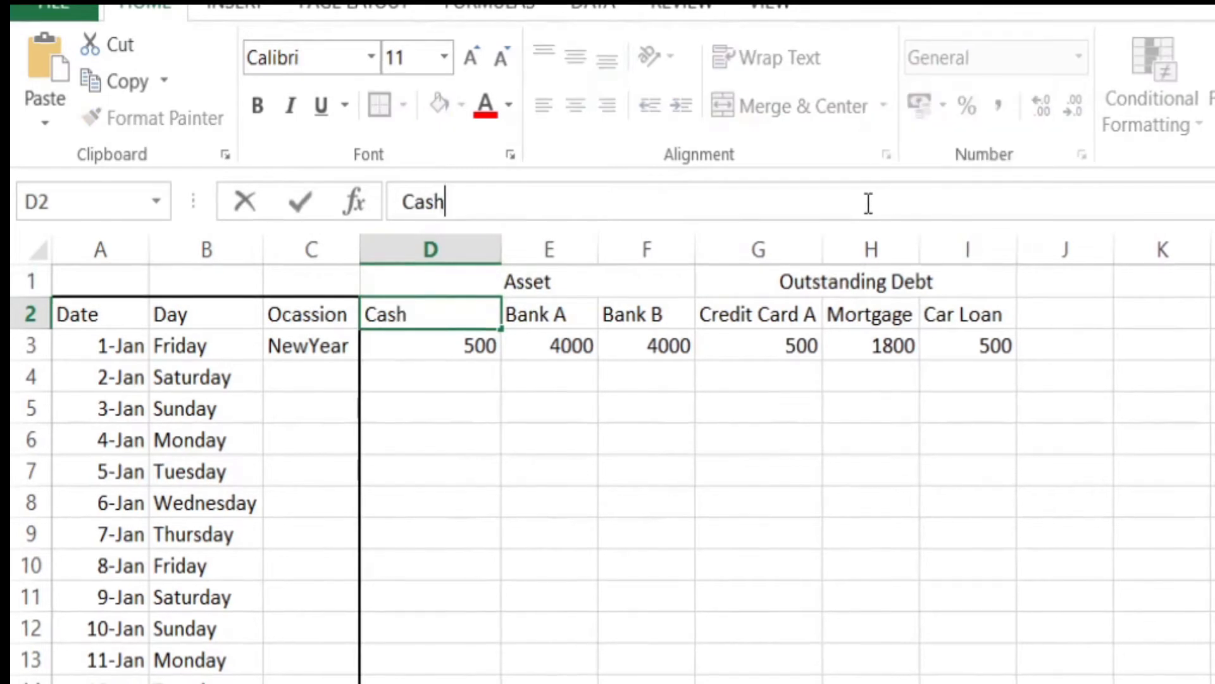
pyautogui.press('Return')
# Step: Try to outline the table from cell D2 through column H with a thick border
pyautogui.moveTo(481, 314); pyautogui.dragTo(870, 680)
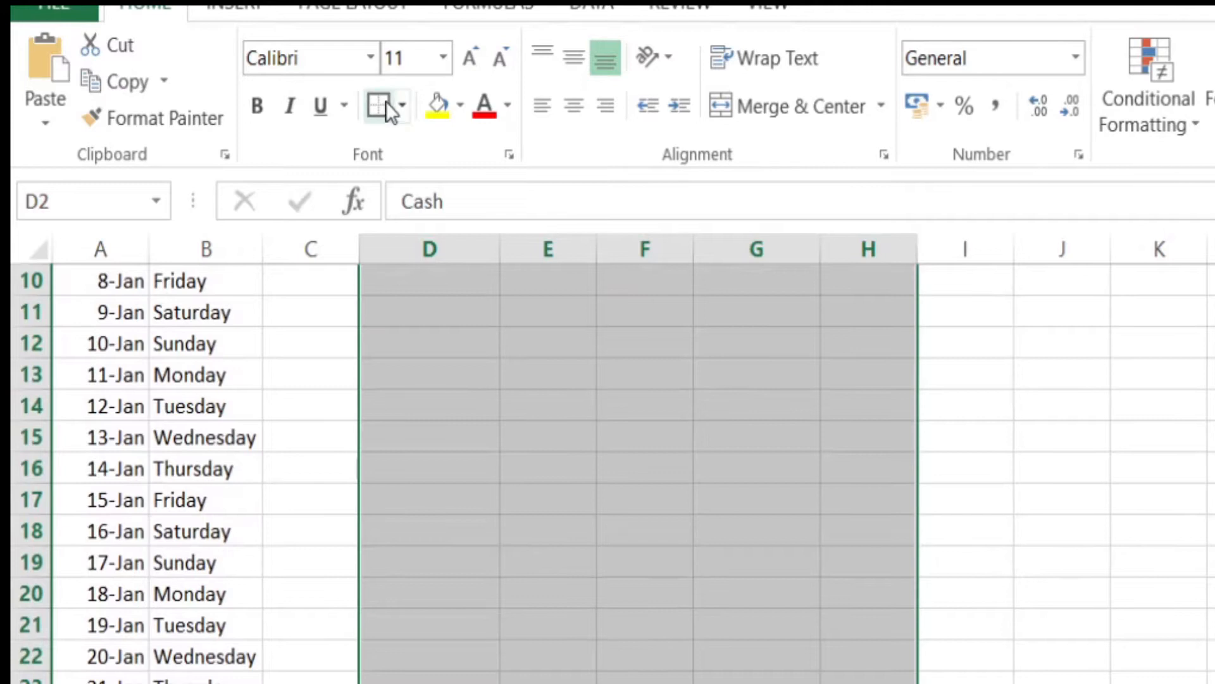
pyautogui.scroll(3, 608, 523)
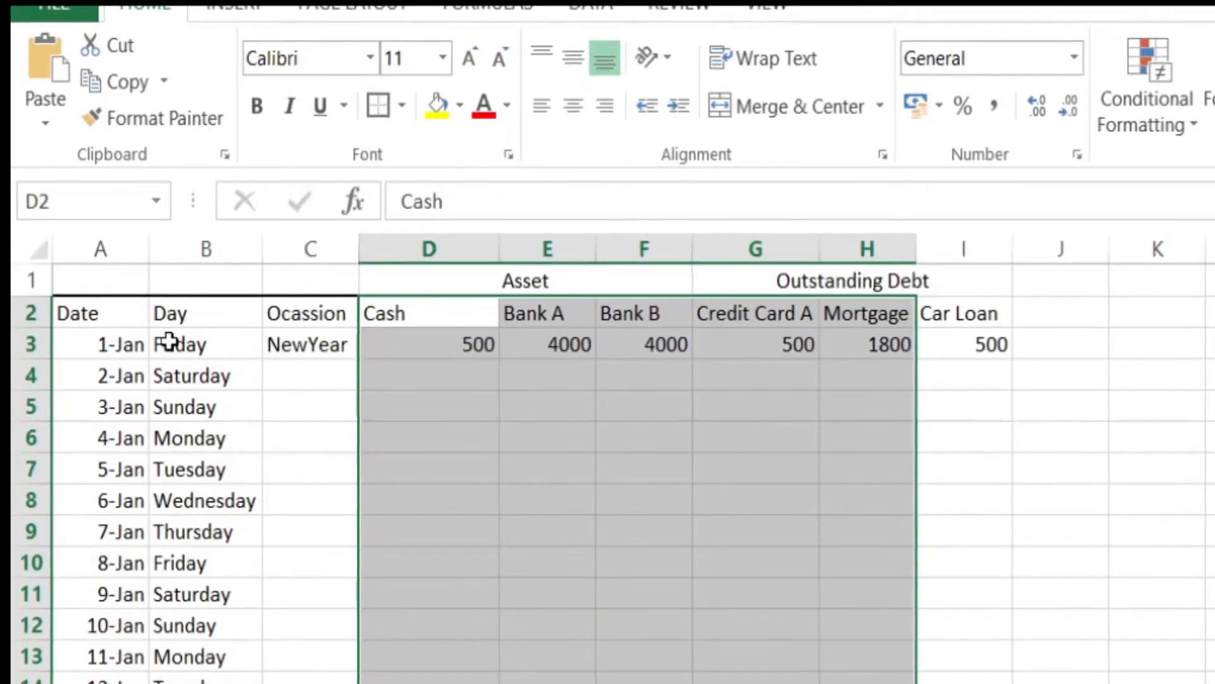
# Step: Freeze the top row of the worksheet
pyautogui.click(93, 345)
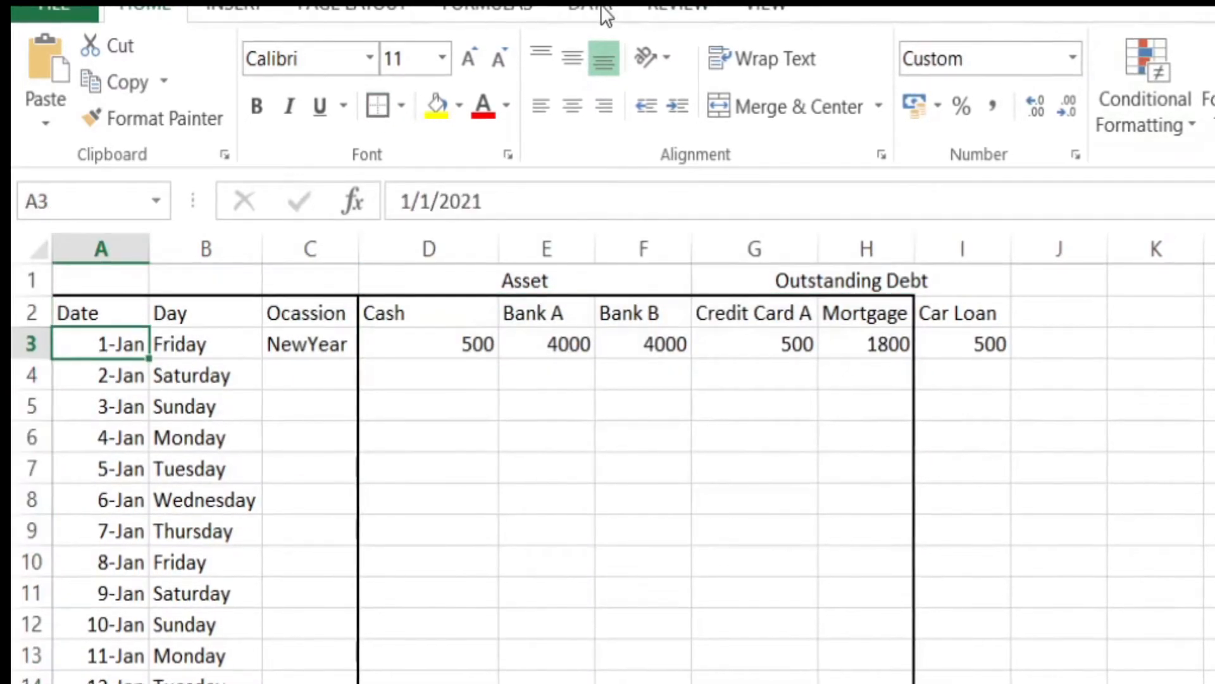
pyautogui.scroll(-6, 778, 402)
pyautogui.scroll(5, 770, 421)
pyautogui.scroll(-3, 768, 419)
pyautogui.scroll(-2, 768, 419)
pyautogui.scroll(6, 768, 420)
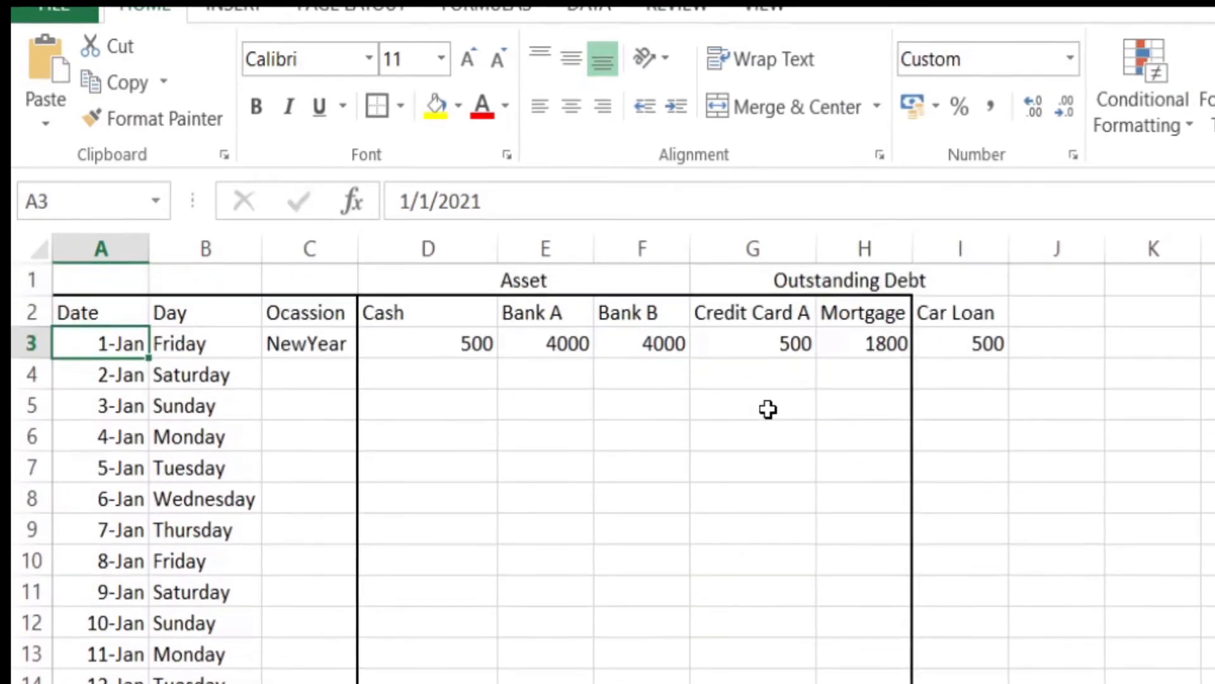
pyautogui.click(768, 11)
pyautogui.click(945, 66)
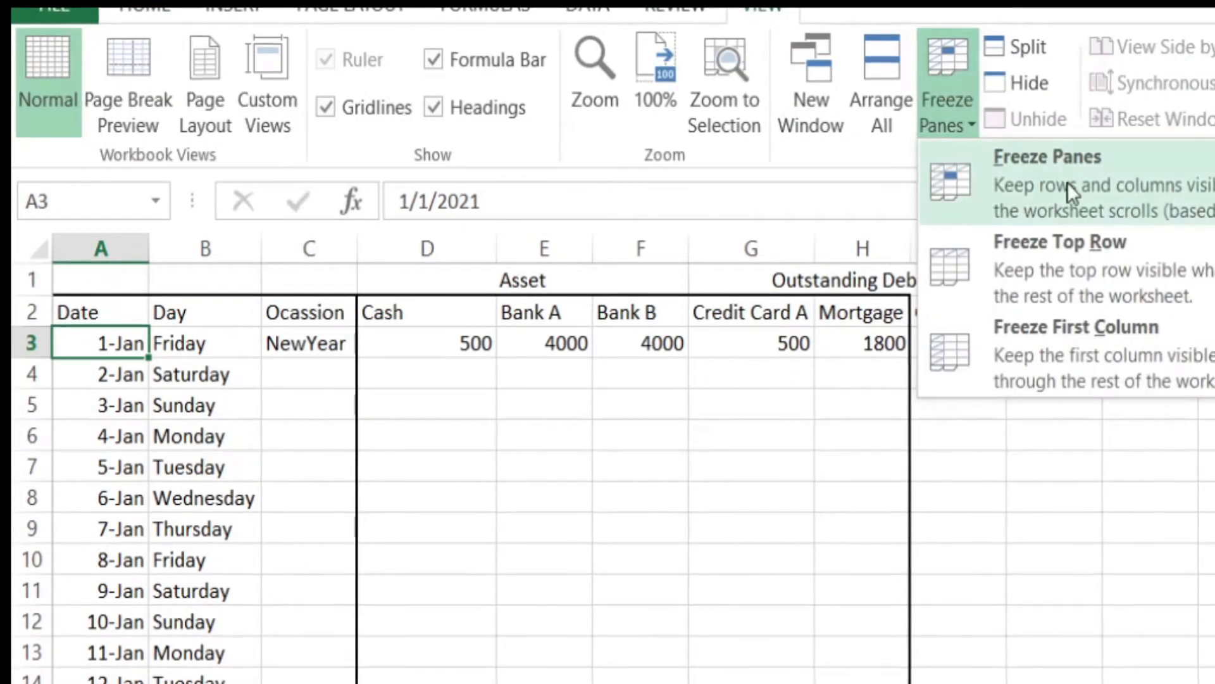
pyautogui.click(1083, 263)
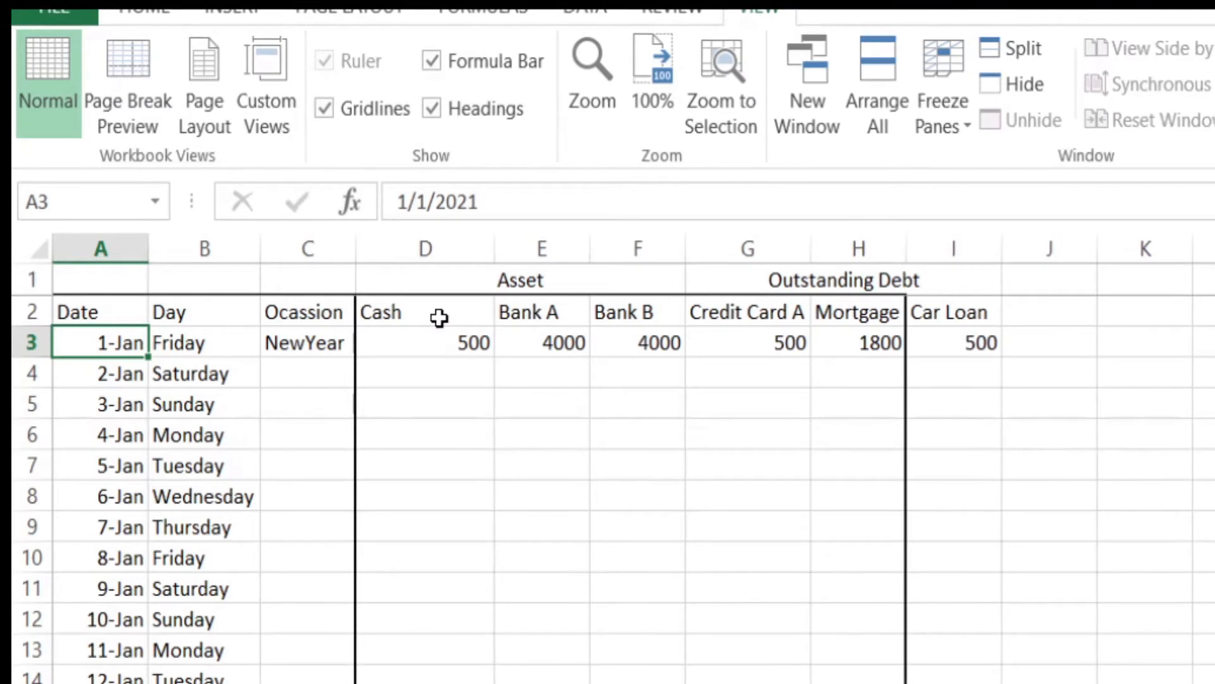
# Step: Undo the last border and outline the range D2:I33 with a thick border instead
pyautogui.click(439, 318)
pyautogui.hotkey('ctrl', 'z')
pyautogui.moveTo(422, 309); pyautogui.dragTo(380, 314)
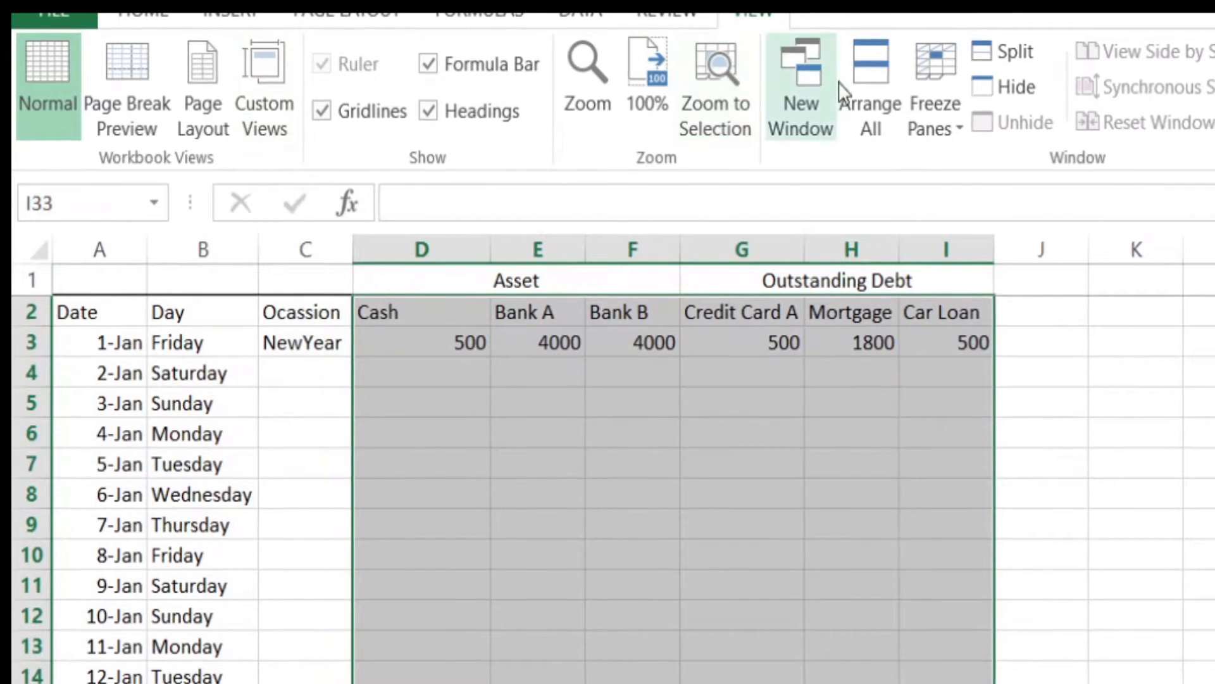
pyautogui.click(932, 77)
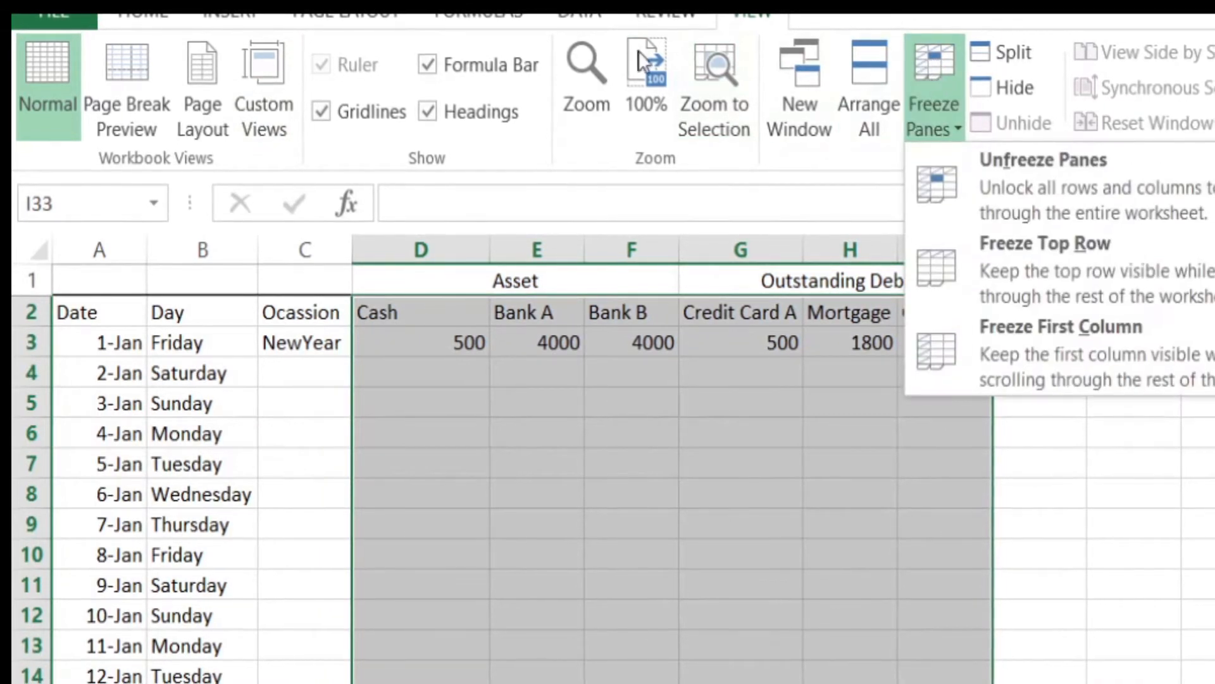
pyautogui.click(146, 13)
pyautogui.click(146, 15)
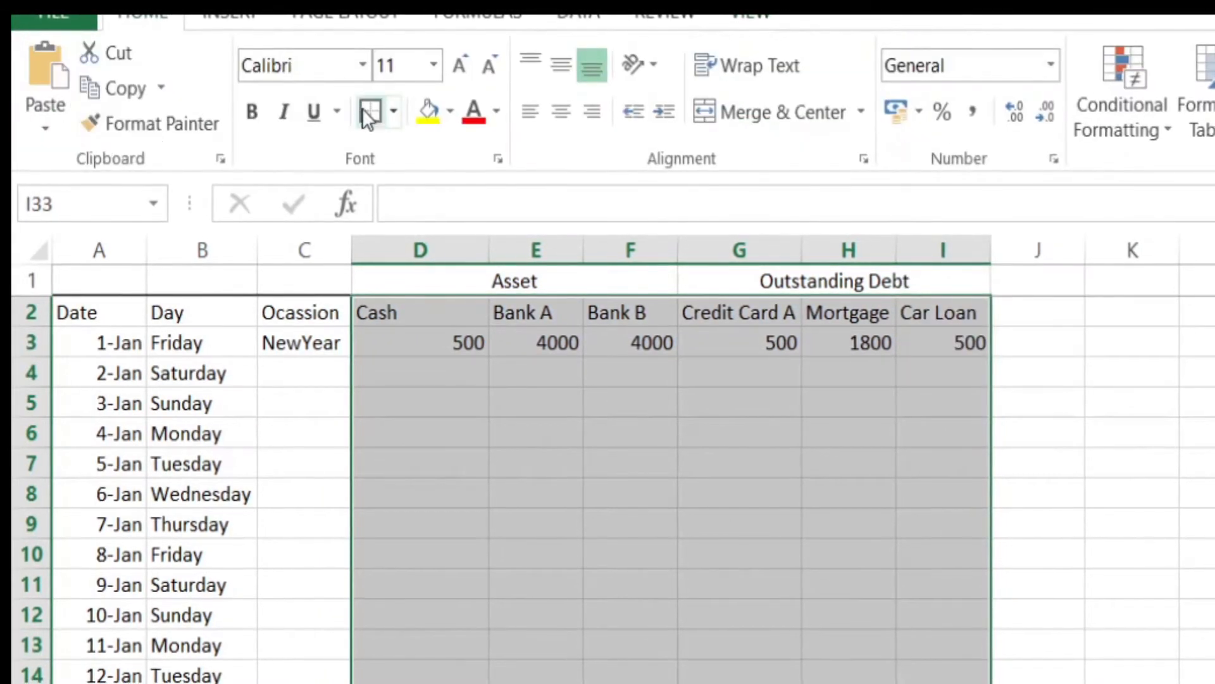
# Step: Reapply Freeze Top Row and check how the headers behave while moving through the sheet
pyautogui.click(759, 14)
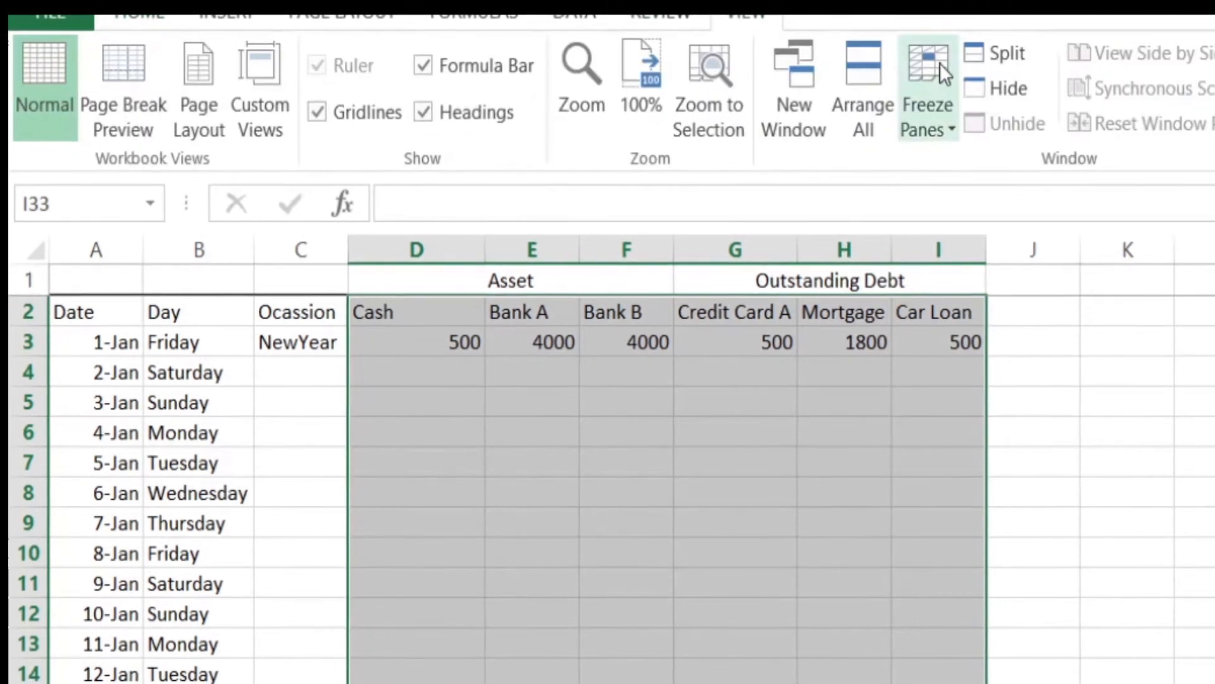
pyautogui.click(937, 66)
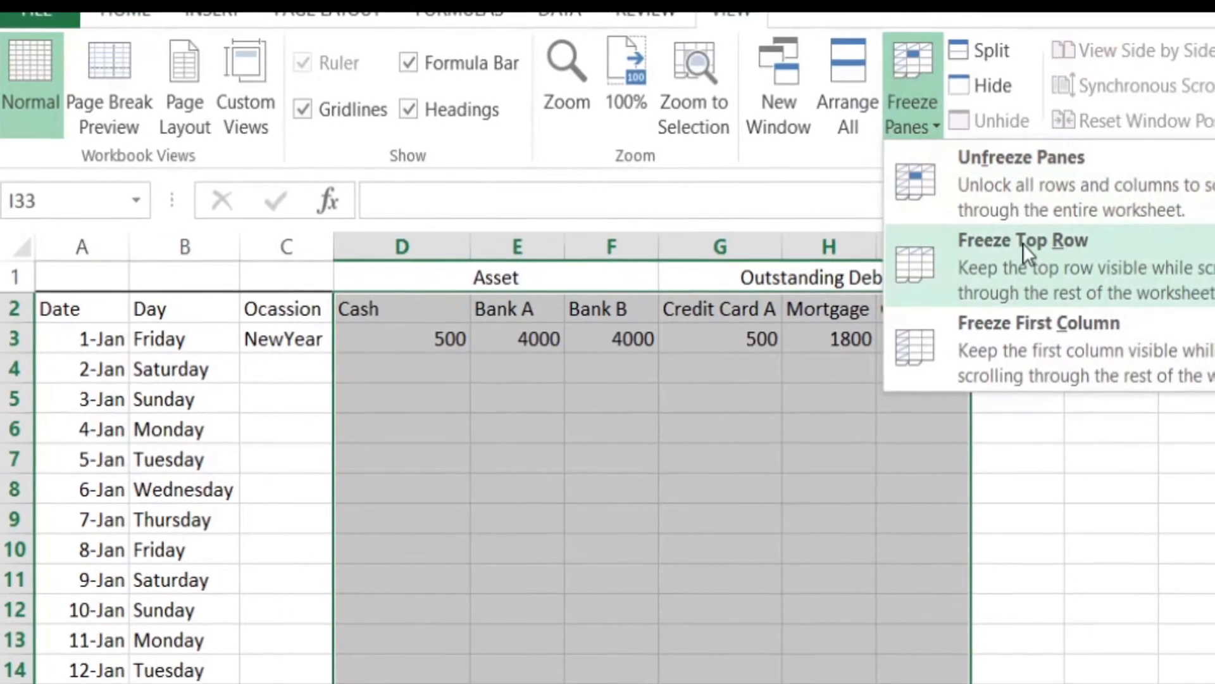
pyautogui.click(1026, 243)
pyautogui.scroll(-2, 955, 399)
pyautogui.scroll(2, 955, 399)
pyautogui.click(905, 98)
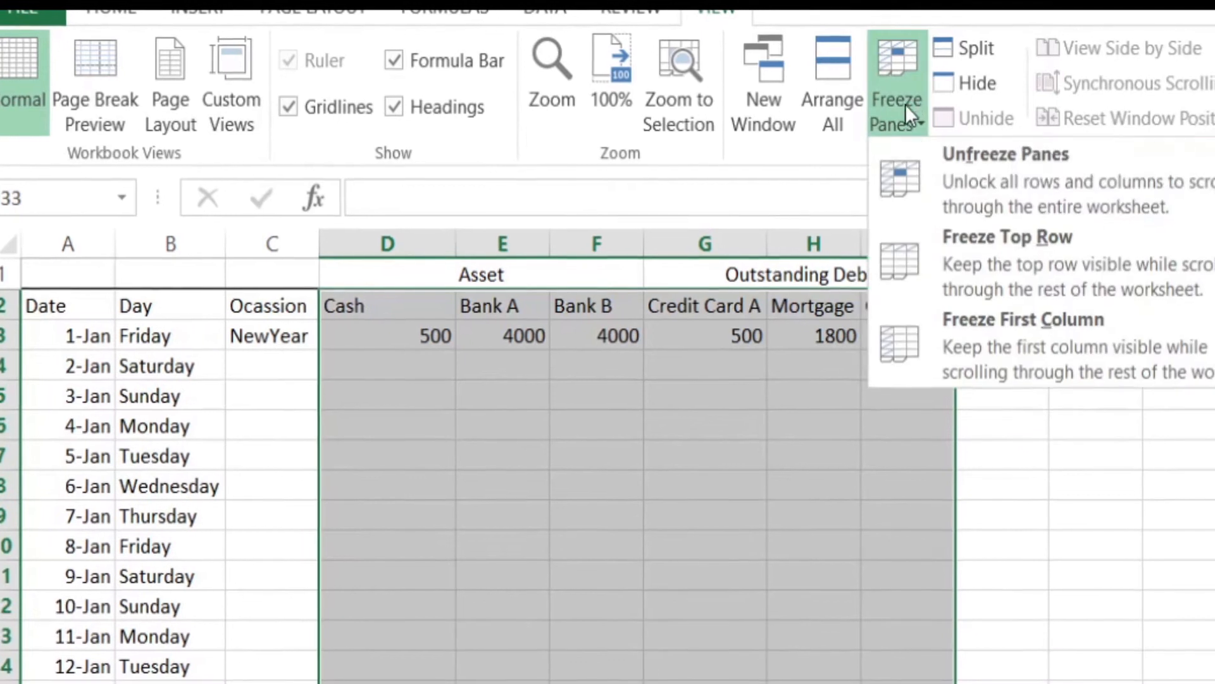
pyautogui.click(943, 256)
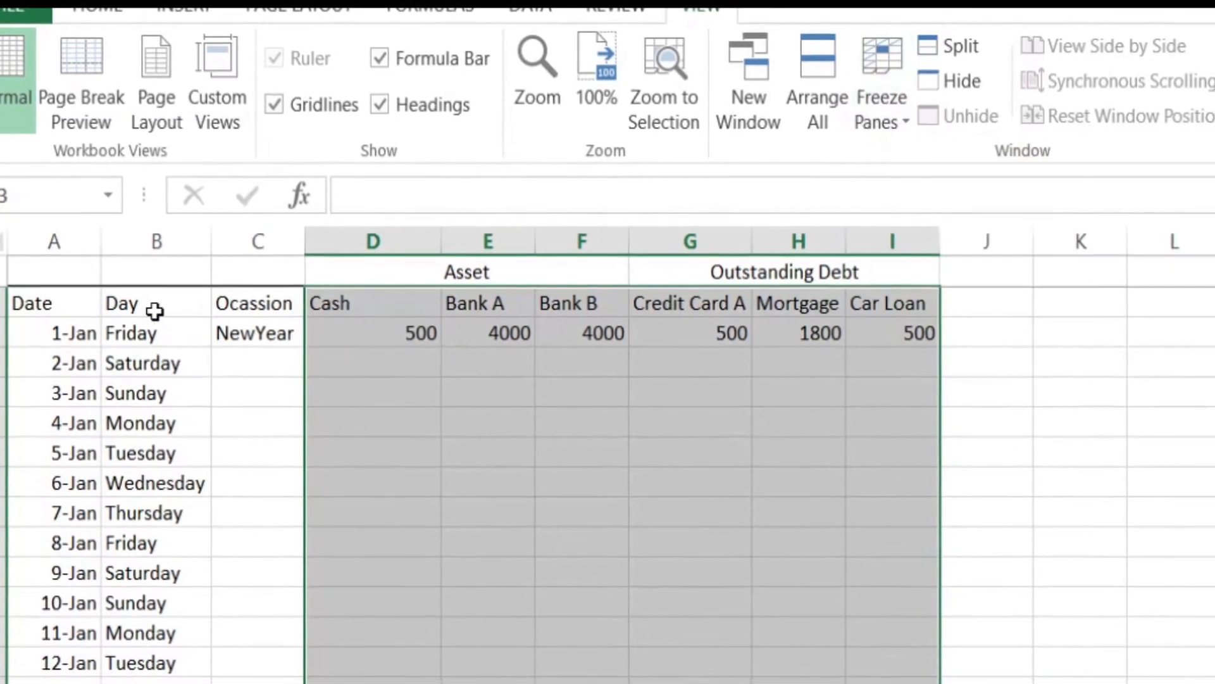
# Step: Unfreeze the panes and freeze them again from cell A2
pyautogui.click(66, 320)
pyautogui.click(54, 303)
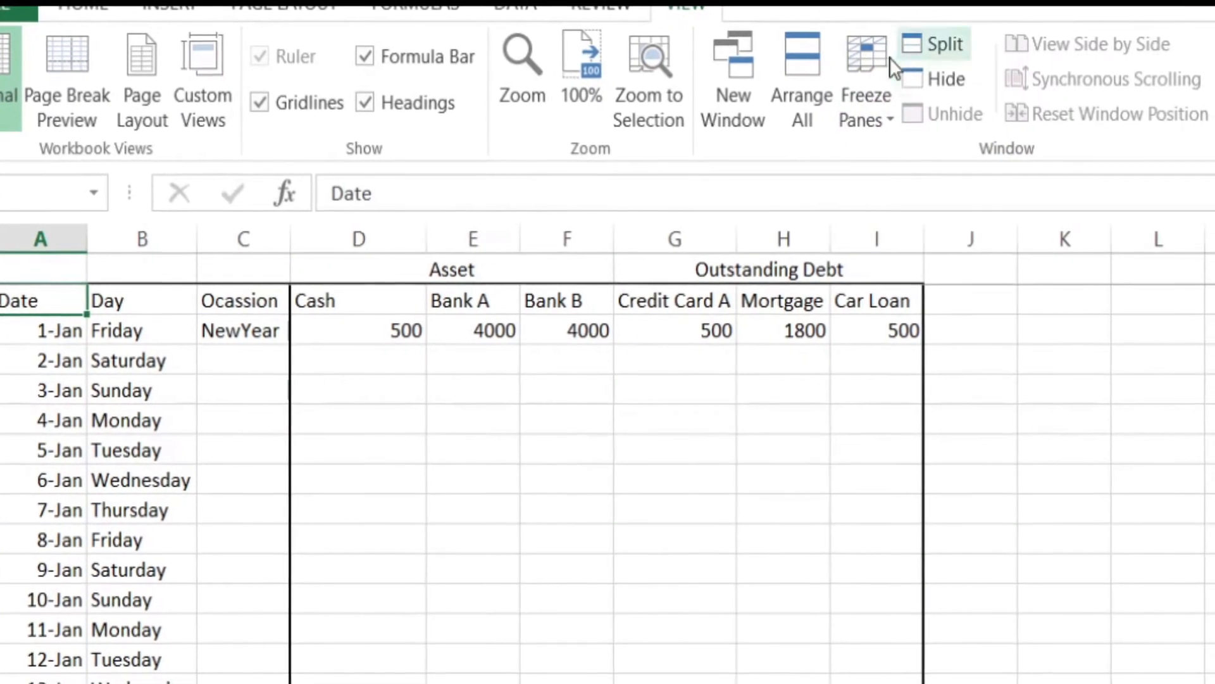
pyautogui.click(874, 86)
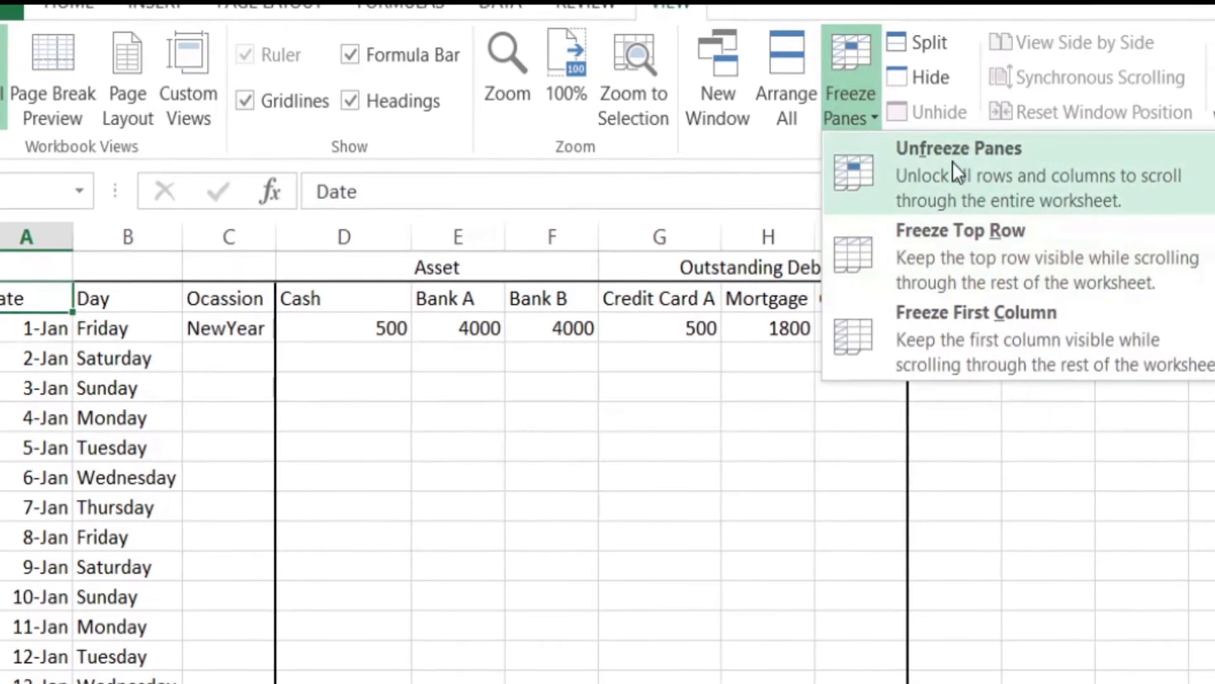
pyautogui.click(848, 184)
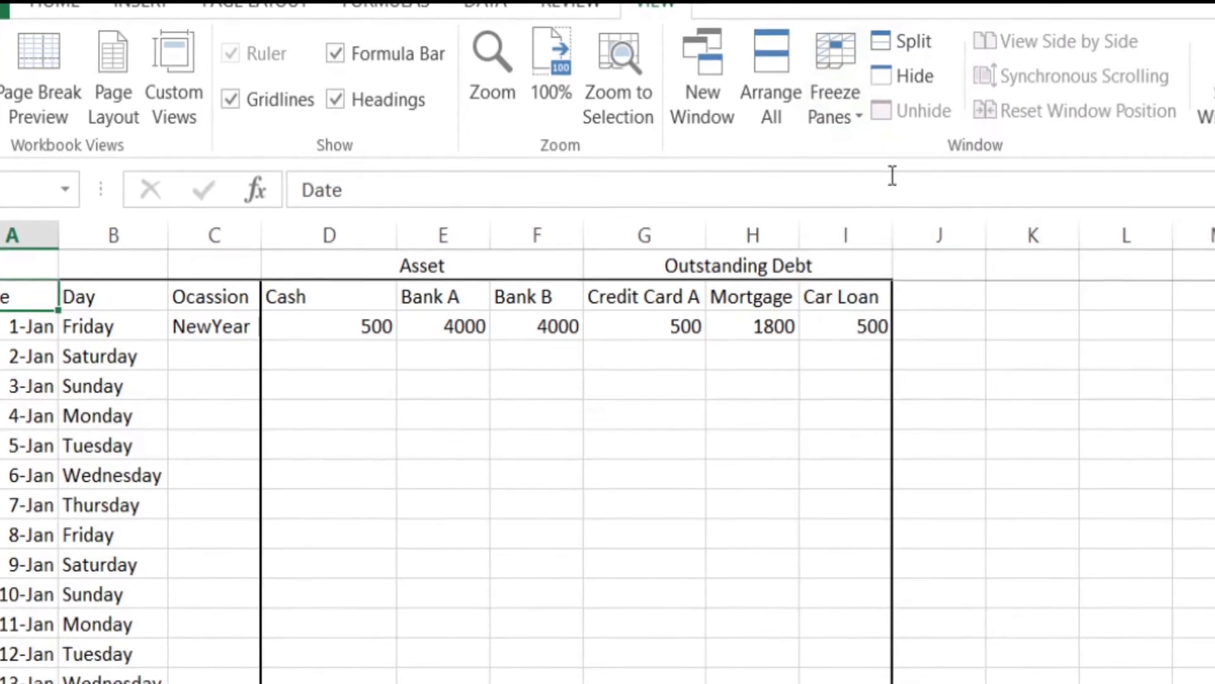
pyautogui.click(834, 52)
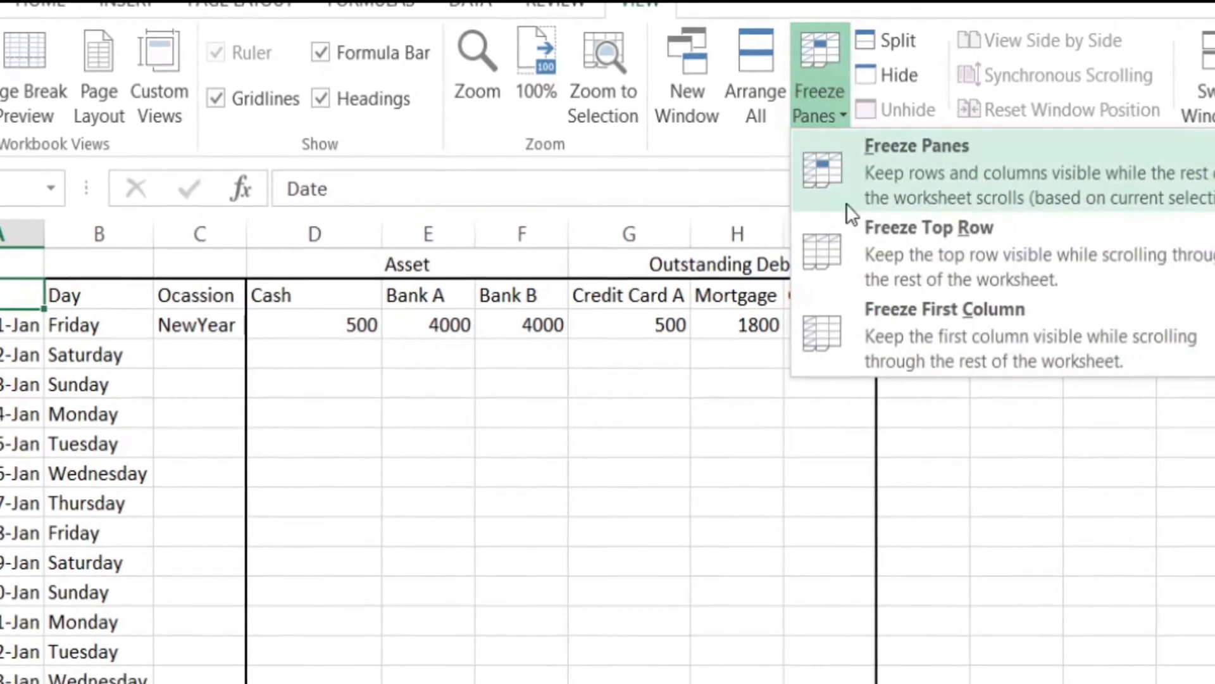
pyautogui.click(888, 180)
pyautogui.scroll(-2, 507, 366)
pyautogui.scroll(2, 505, 367)
# Step: Unfreeze the panes and freeze them from cell A3, locking header rows 1 and 2
pyautogui.click(7, 323)
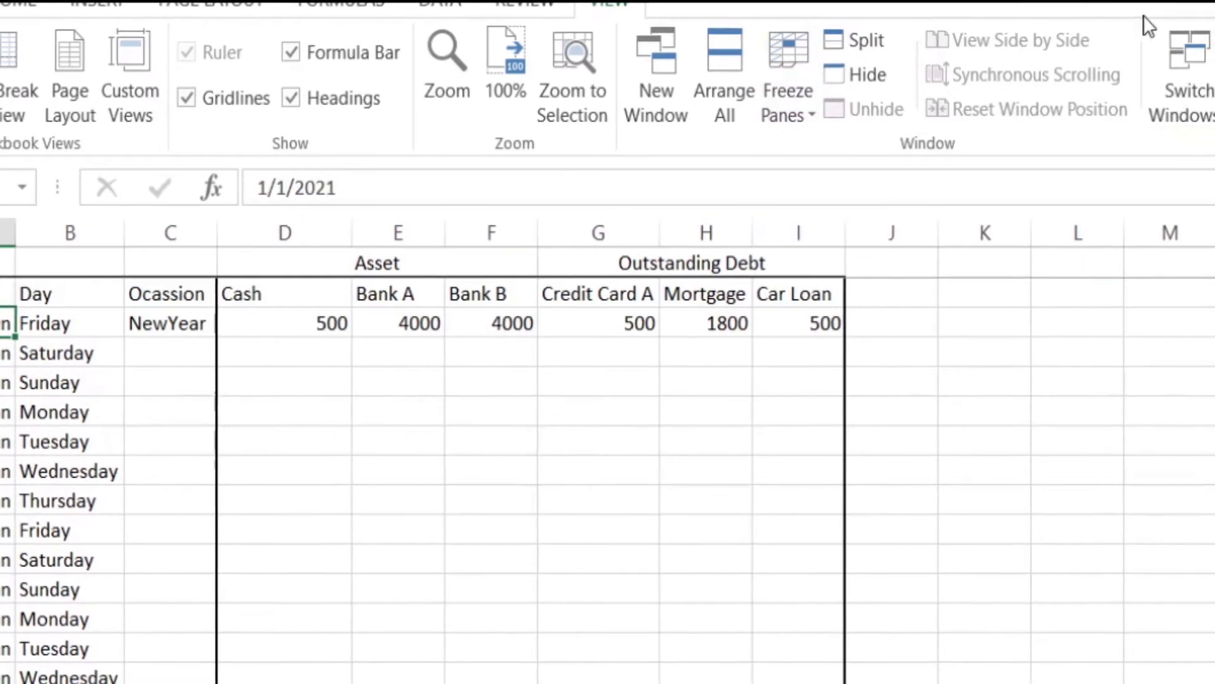
pyautogui.click(801, 67)
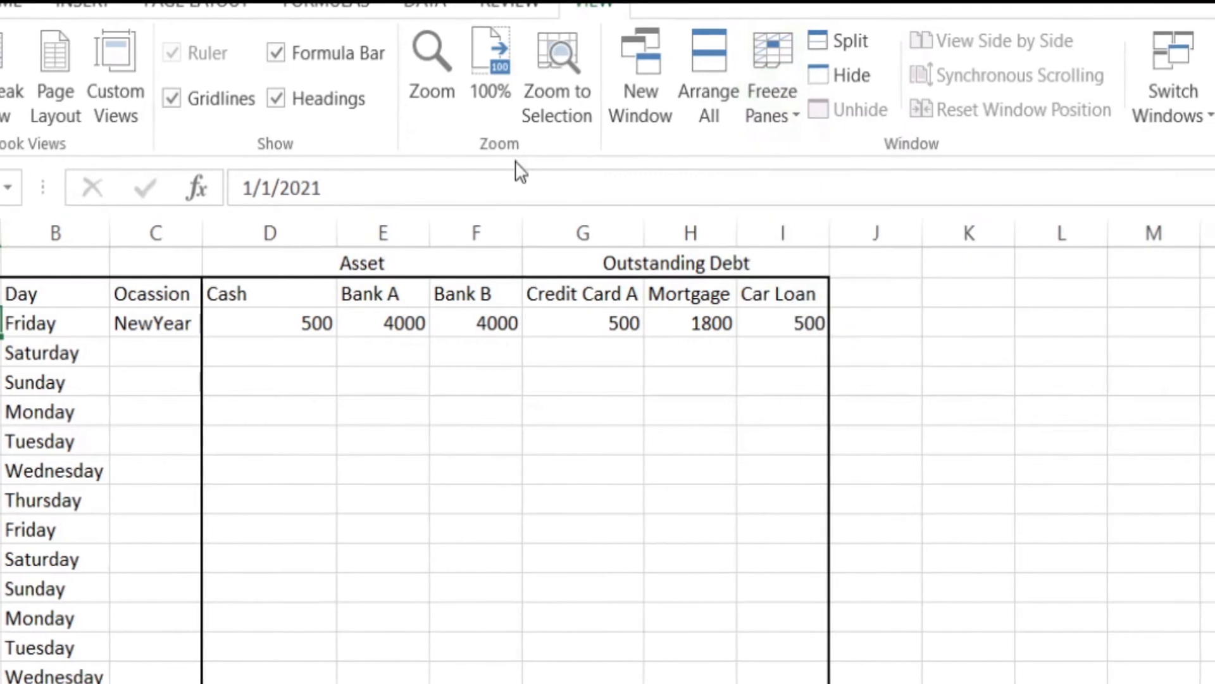
pyautogui.click(779, 50)
pyautogui.click(802, 157)
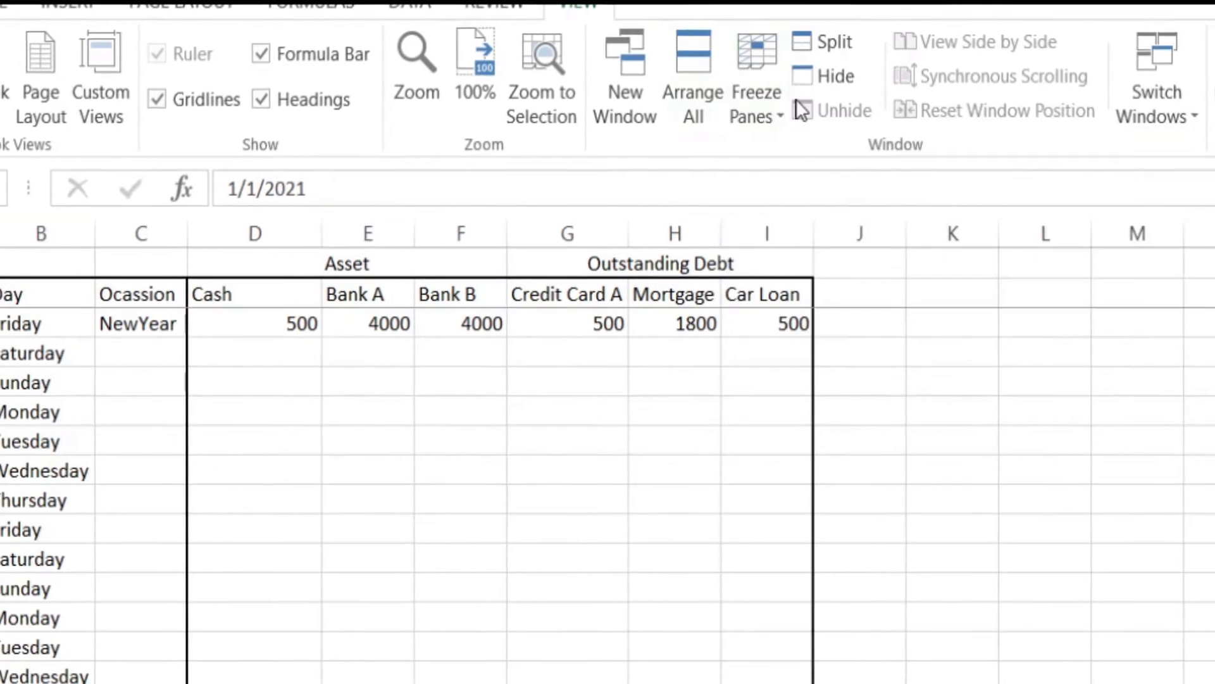
# Step: Check the frozen header rows while moving down and back up through the dates
pyautogui.scroll(-3, 209, 410)
pyautogui.scroll(2, 209, 408)
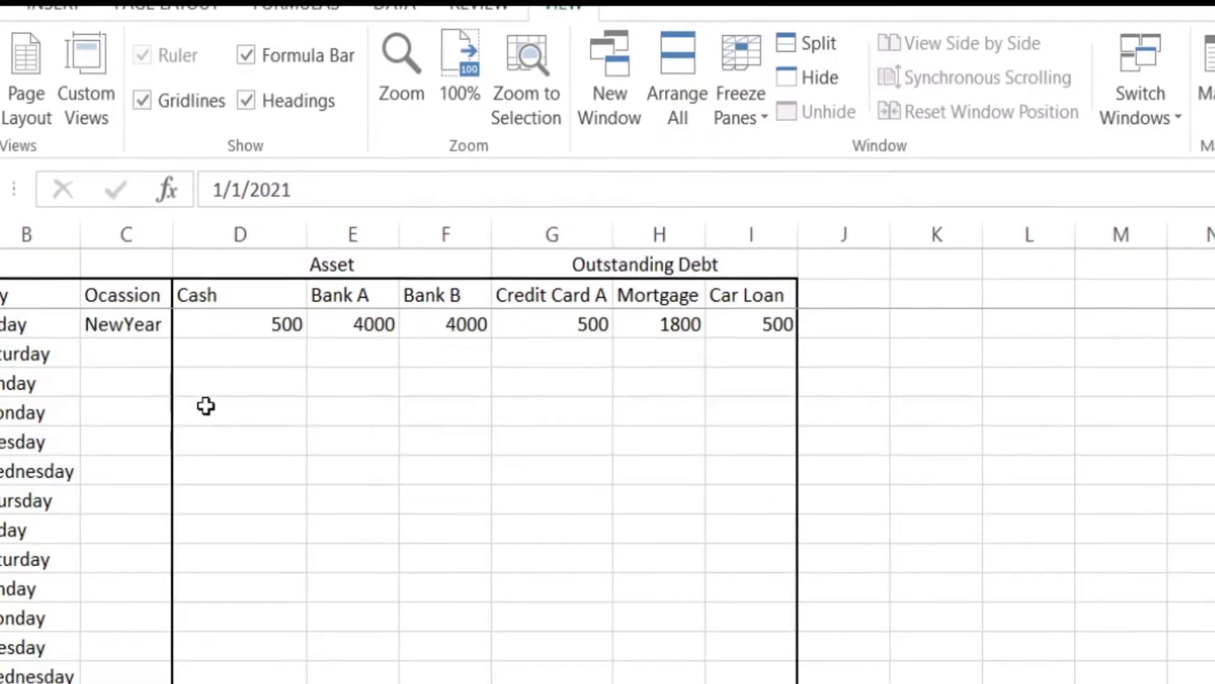
pyautogui.scroll(-2, 204, 399)
pyautogui.scroll(2, 127, 401)
pyautogui.scroll(-2, 22, 398)
pyautogui.scroll(2, 19, 379)
pyautogui.scroll(-2, 32, 370)
pyautogui.scroll(2, 38, 366)
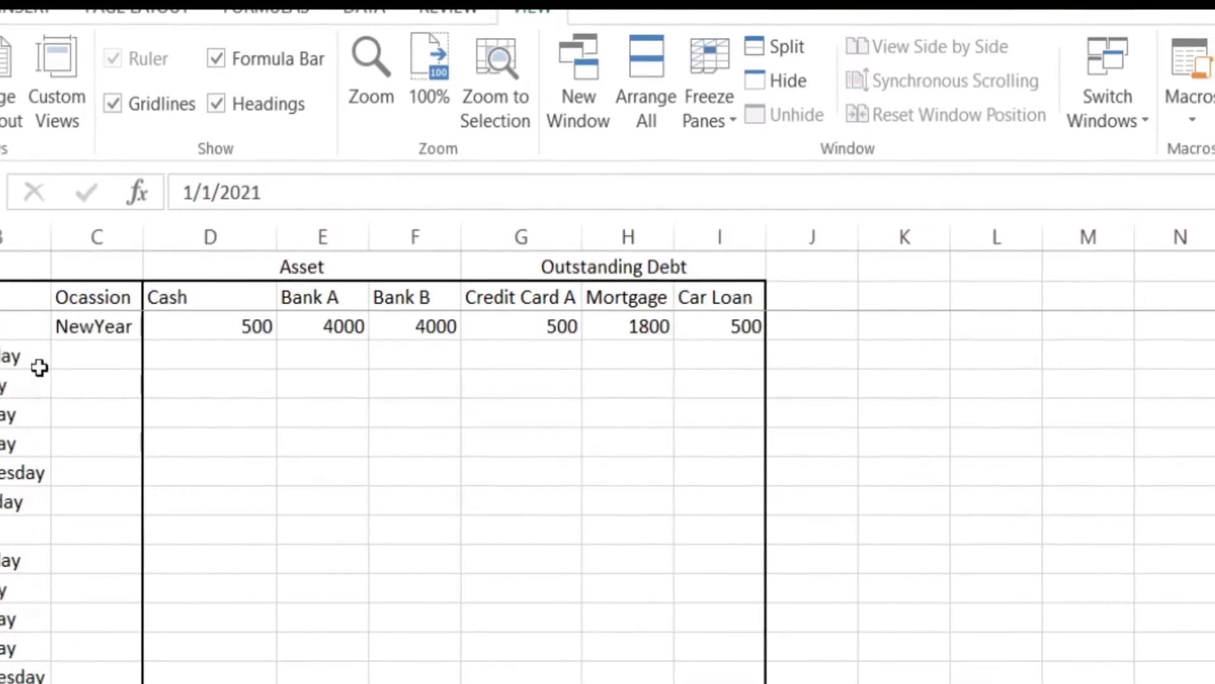
# Step: Add the headers Transaction In in J2 and Transaction Out in K2, and widen both columns to fit
pyautogui.click(791, 298)
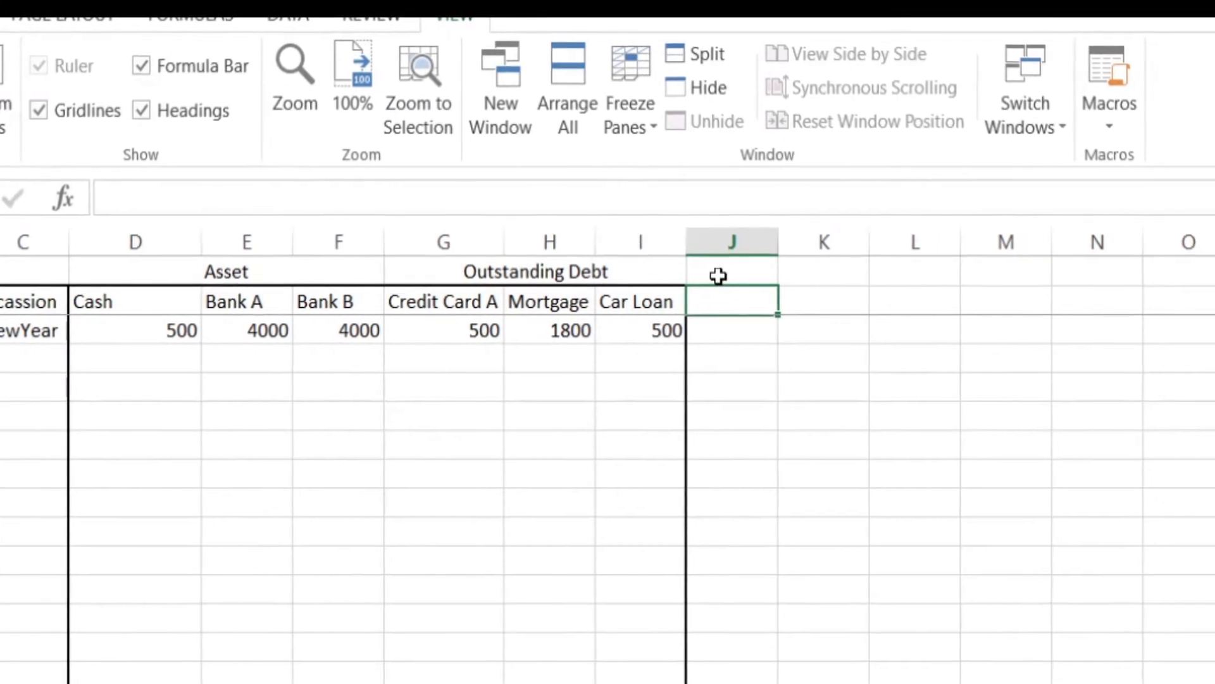
pyautogui.write('Transaction In')
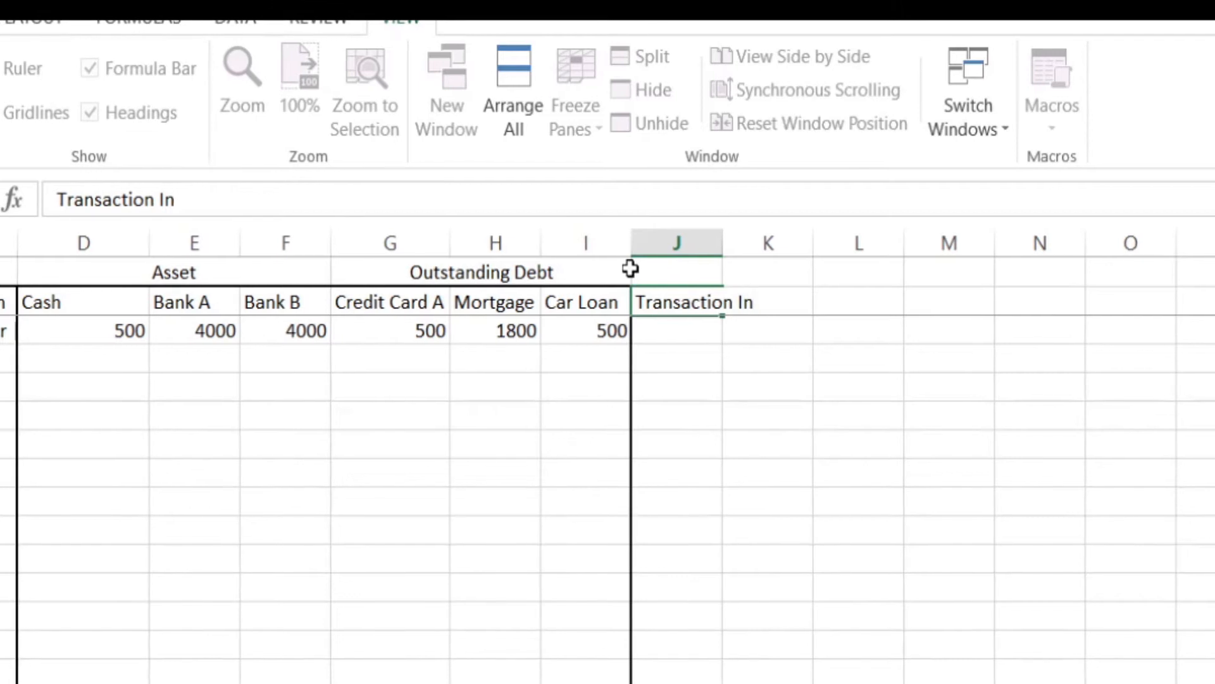
pyautogui.press('Tab')
pyautogui.write('Transac')
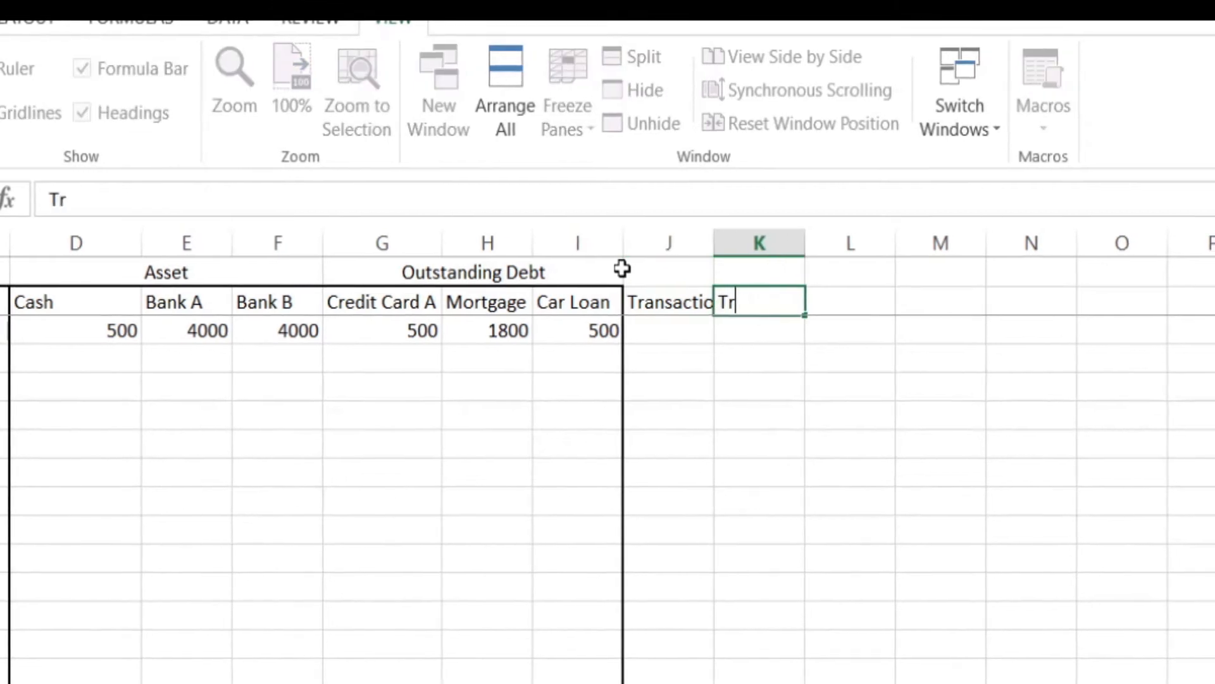
pyautogui.write('tion Out')
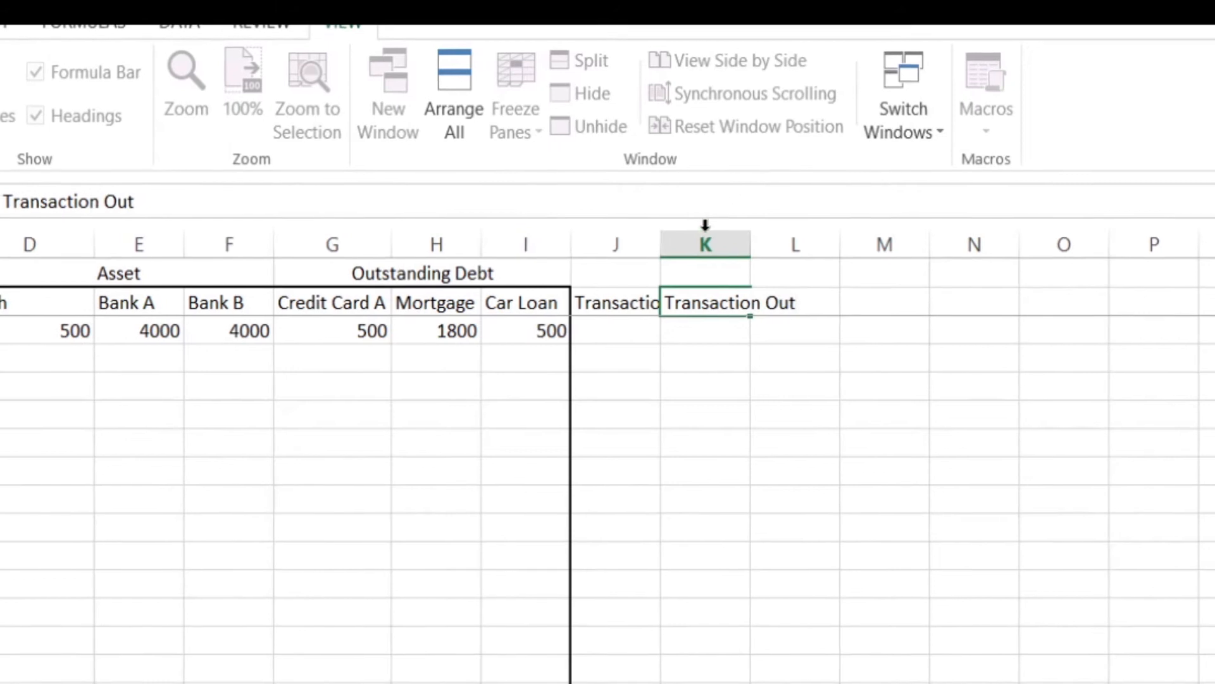
pyautogui.click(658, 243)
pyautogui.doubleClick(669, 243)
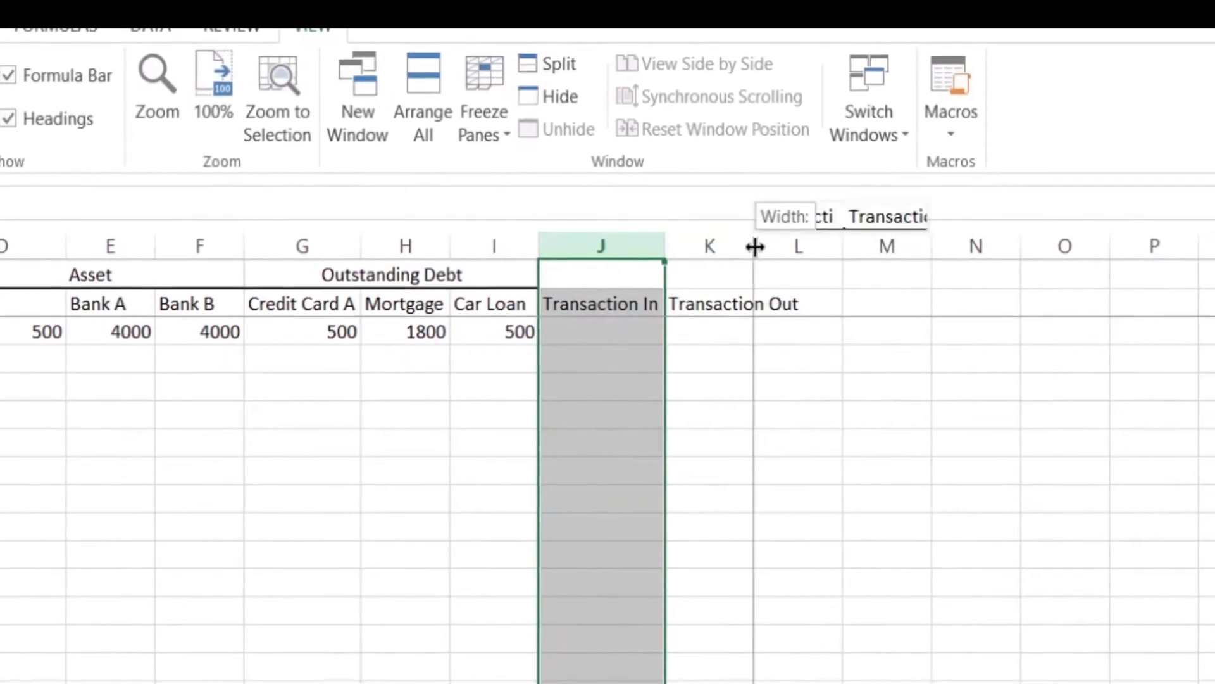
# Step: Enter 3000 as the Transaction In and 300 as the Transaction Out for 1-Jan in row 3
pyautogui.click(627, 332)
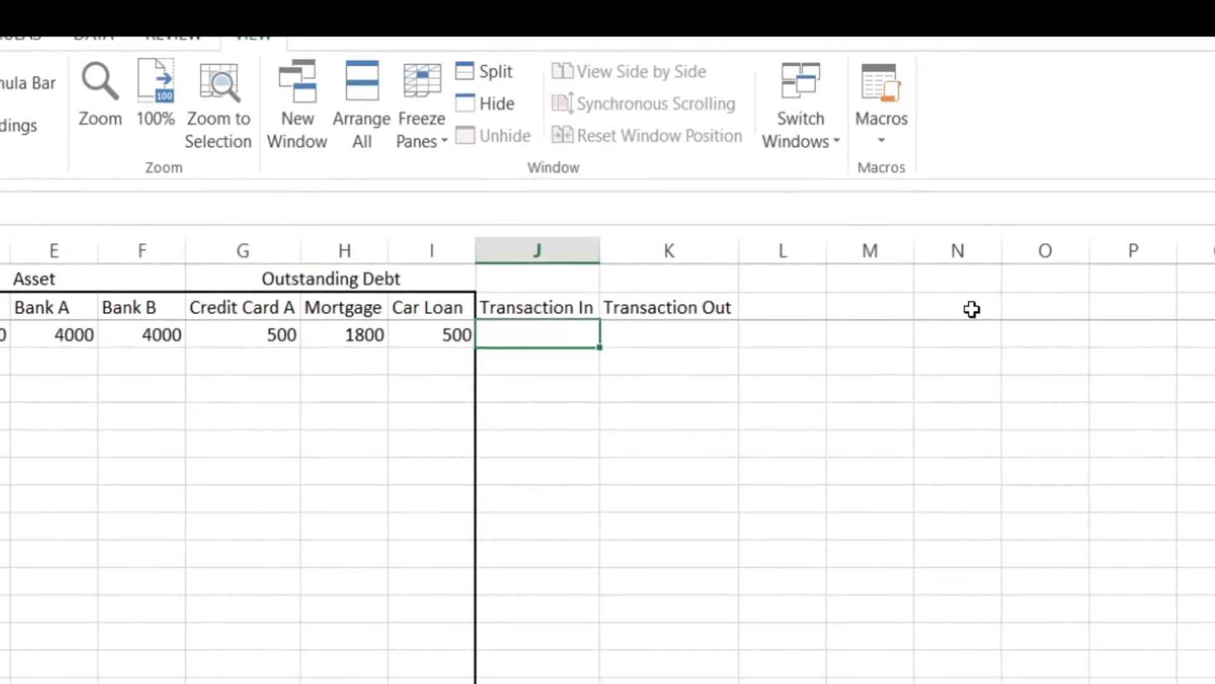
pyautogui.write('3000')
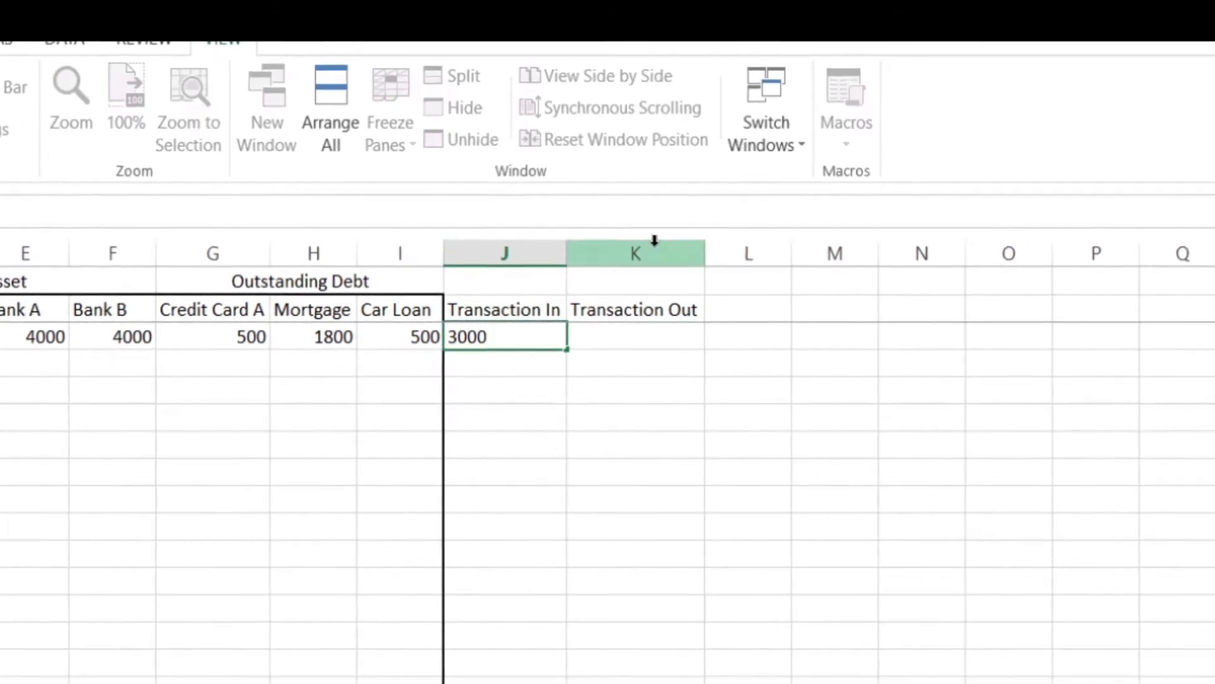
pyautogui.click(664, 336)
pyautogui.write('300')
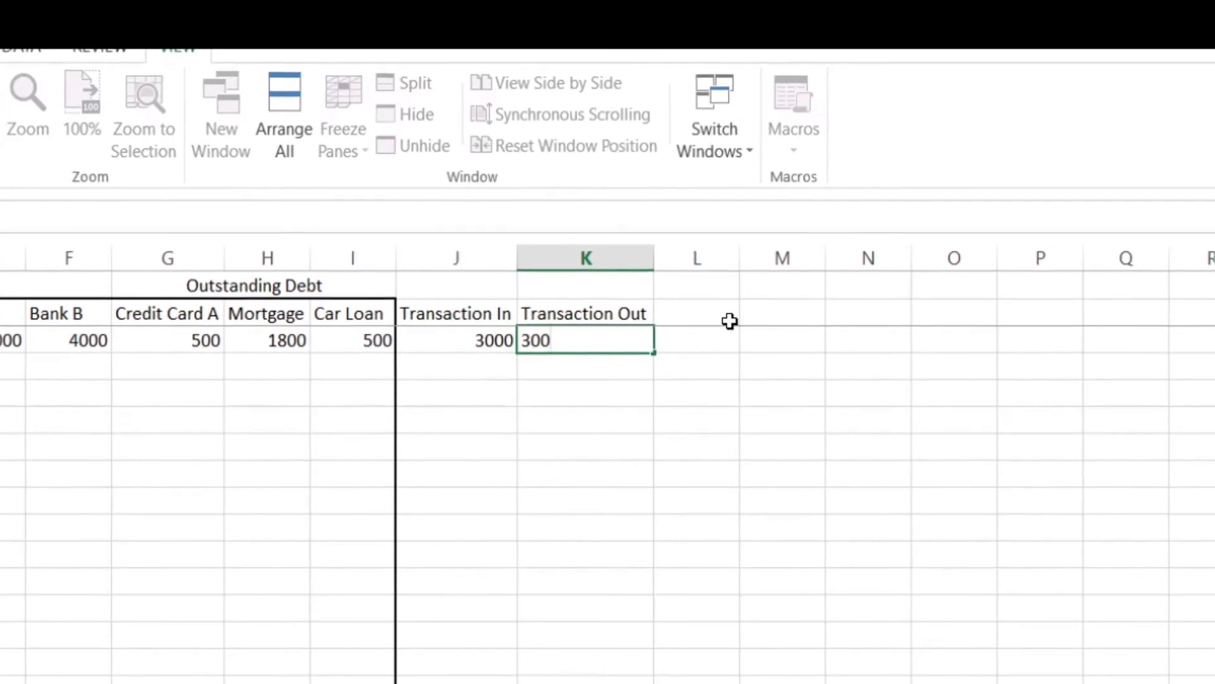
pyautogui.click(745, 284)
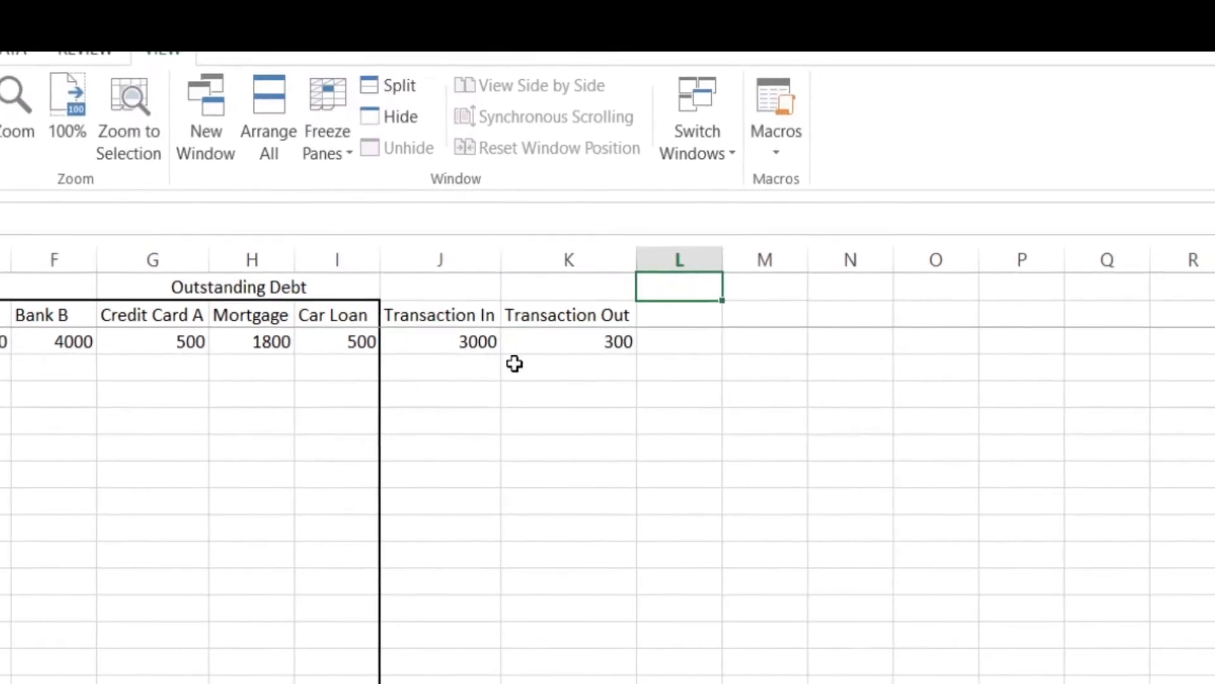
# Step: Add the header Money Earned in L2, fit the column width, and enter Salary in L3
pyautogui.click(676, 320)
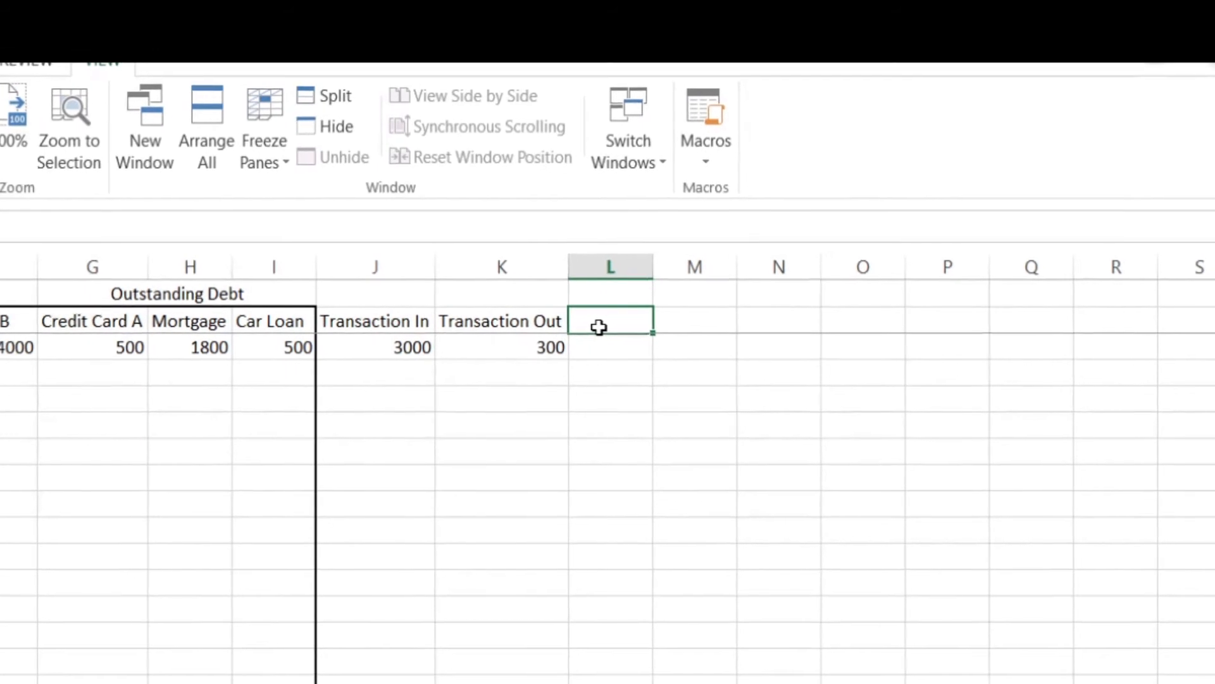
pyautogui.write('Money Earned')
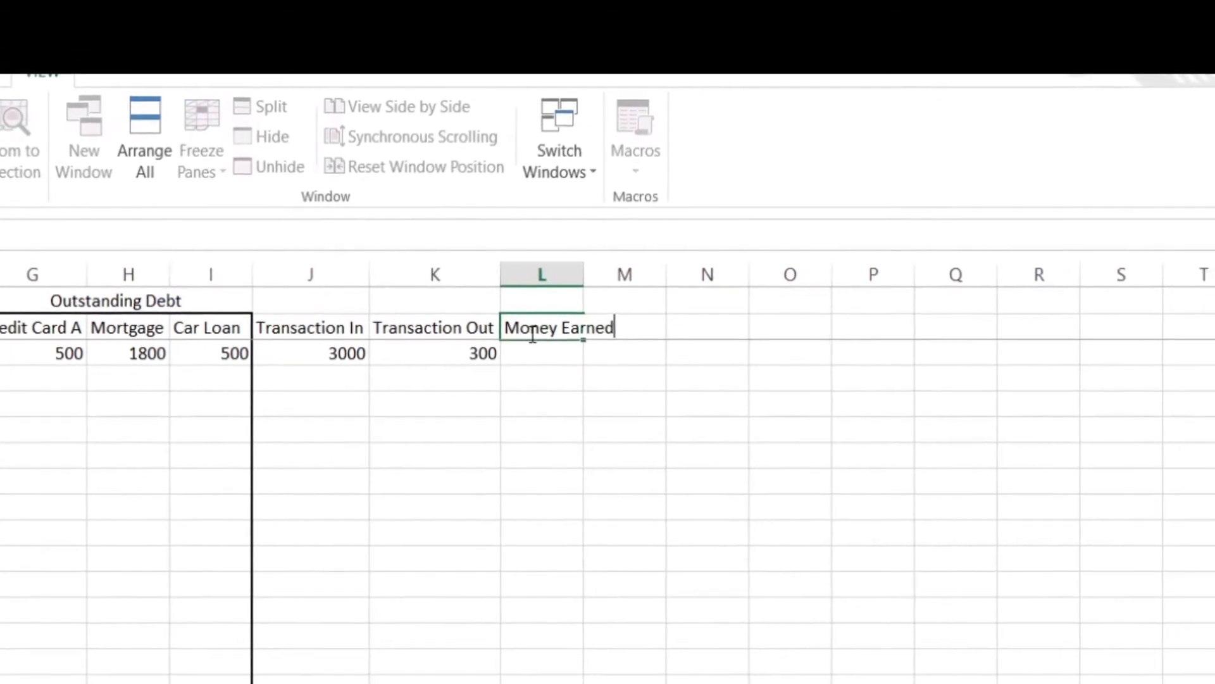
pyautogui.click(601, 274)
pyautogui.click(546, 358)
pyautogui.write('Salary')
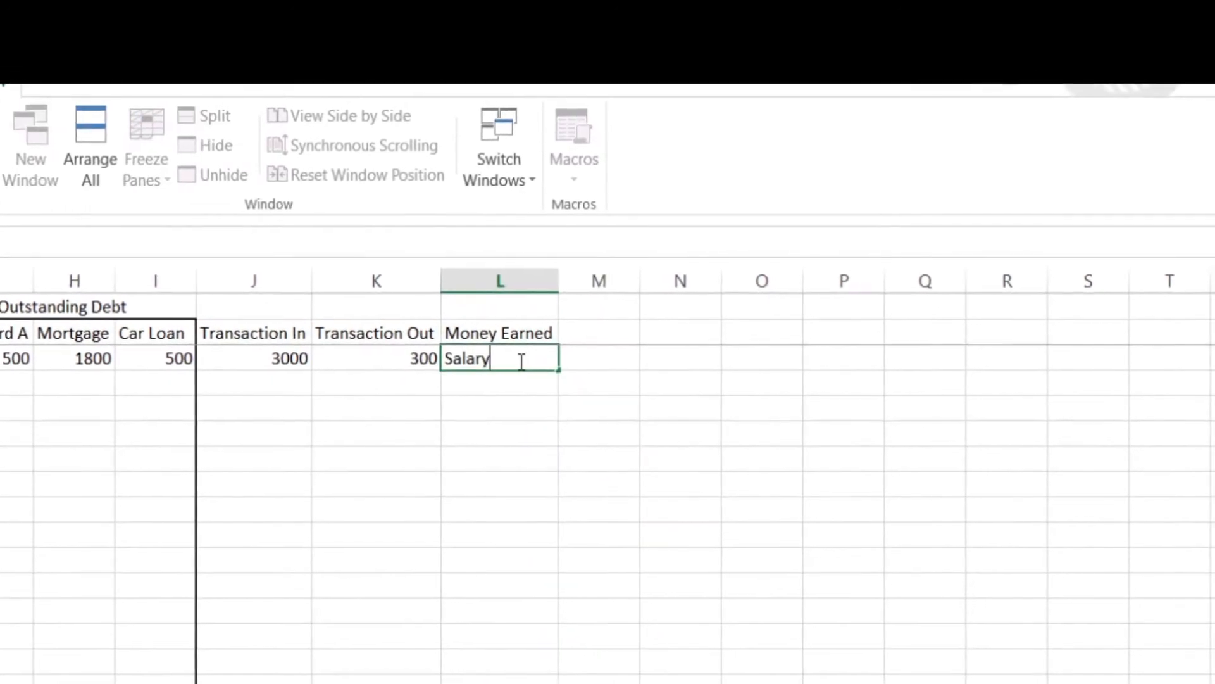
# Step: Add the header Money Spend in M2, fit the column width, and enter Grocery in M3
pyautogui.click(604, 327)
pyautogui.write('Money Spend')
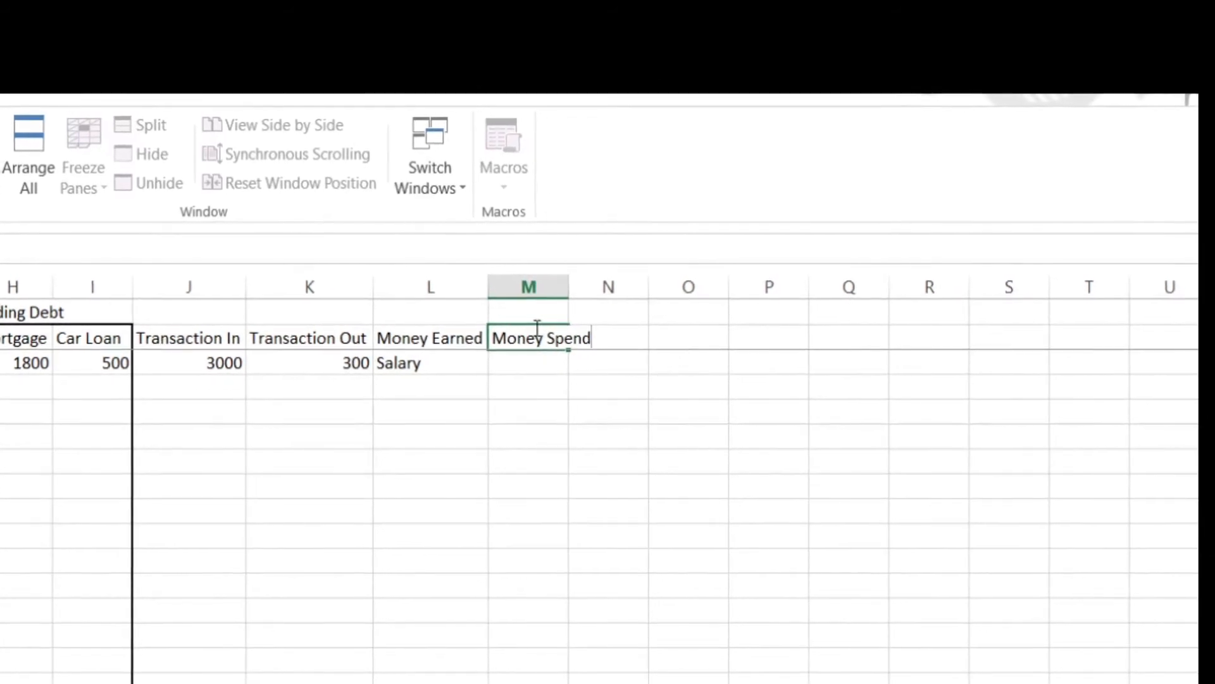
pyautogui.click(571, 287)
pyautogui.doubleClick(568, 287)
pyautogui.click(549, 367)
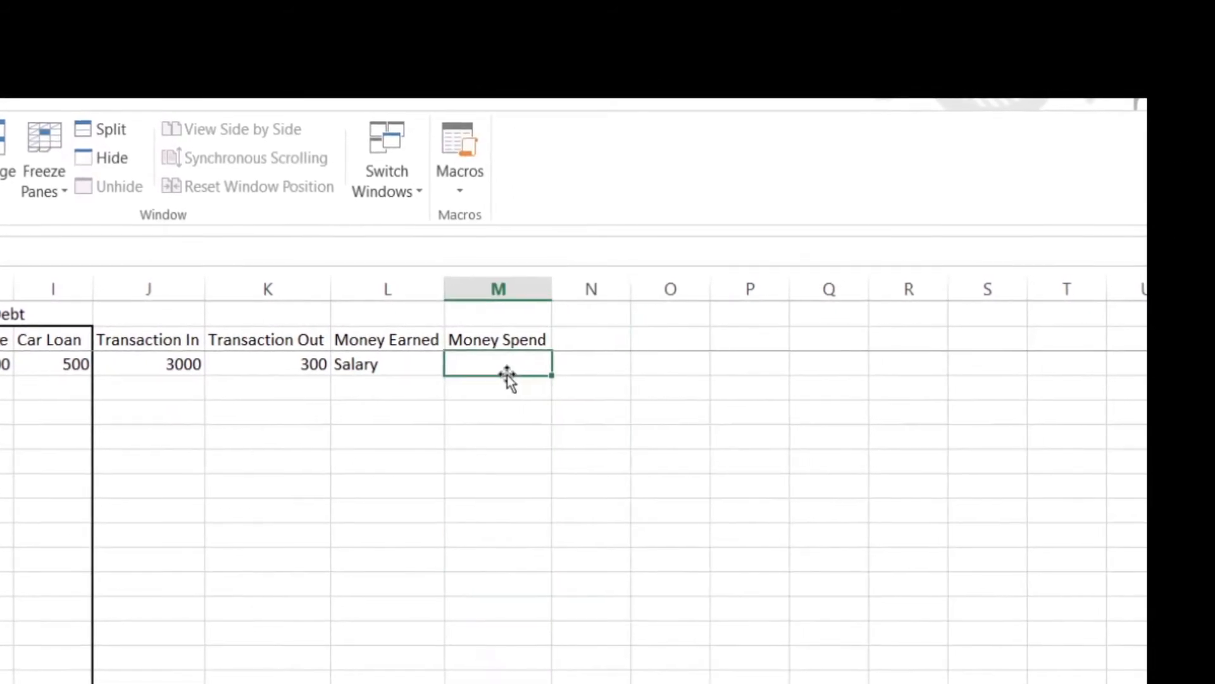
pyautogui.write('Grocery')
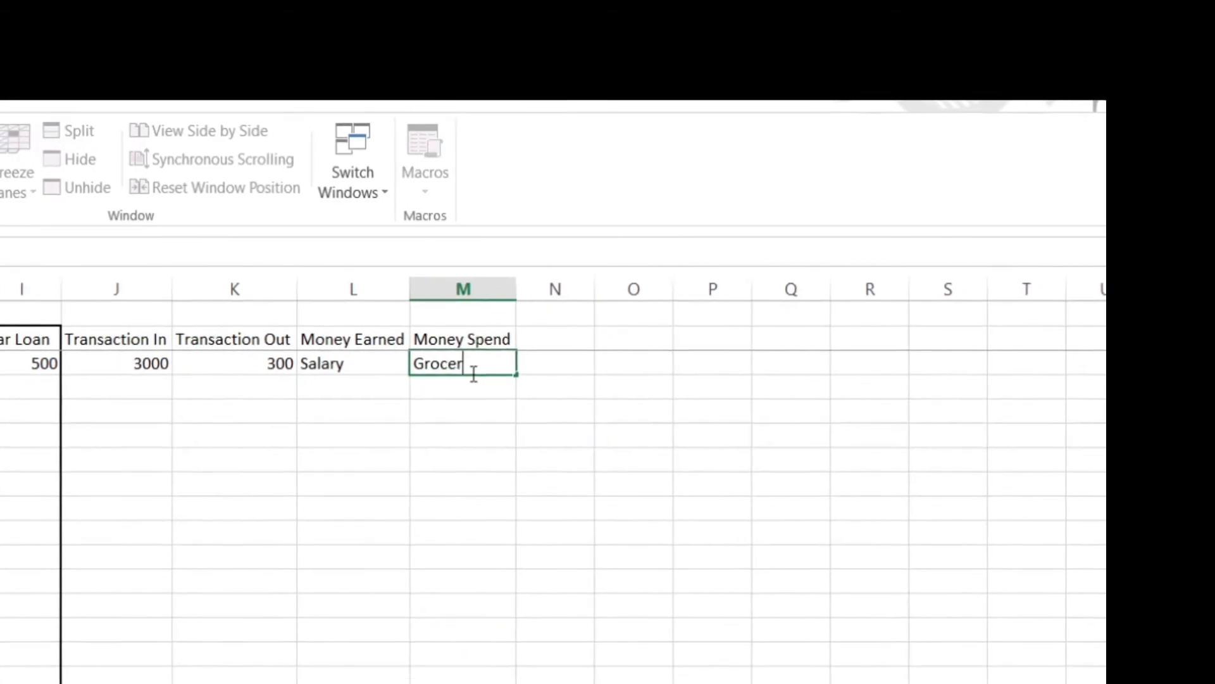
pyautogui.click(428, 500)
# Step: Outline the columns from Transaction In through Money Spend with a thick border, starting at the header row
pyautogui.moveTo(59, 325); pyautogui.dragTo(443, 683)
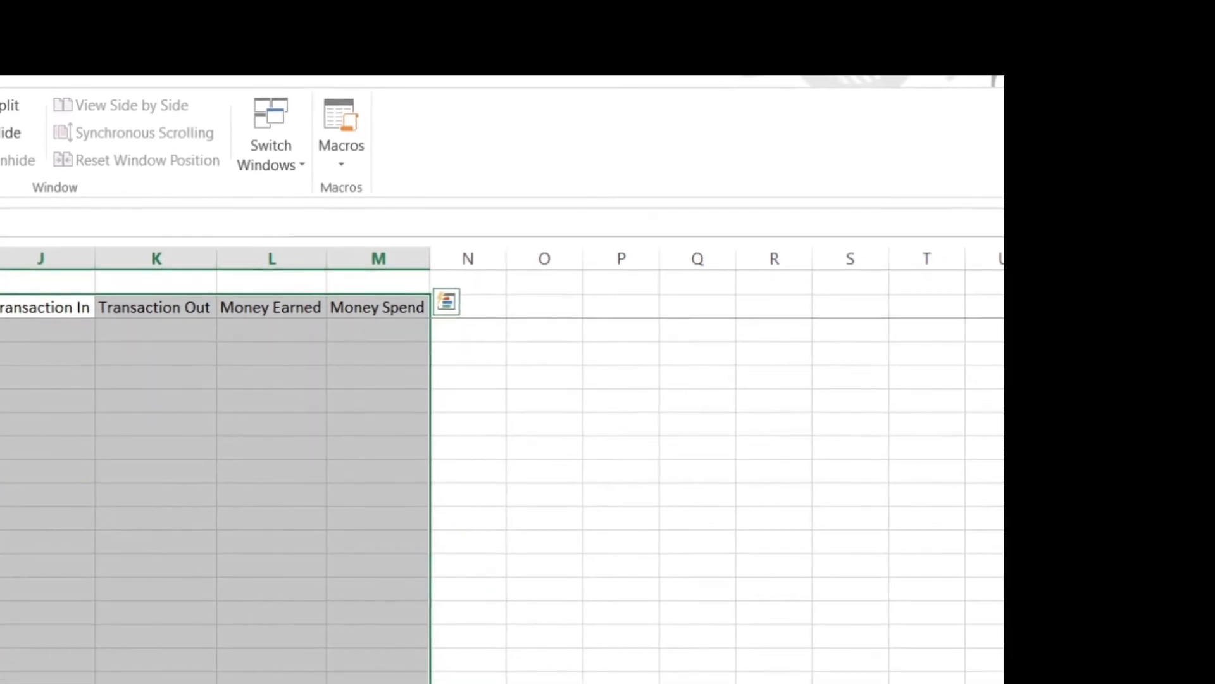
pyautogui.click(0, 82)
pyautogui.scroll(10, 374, 446)
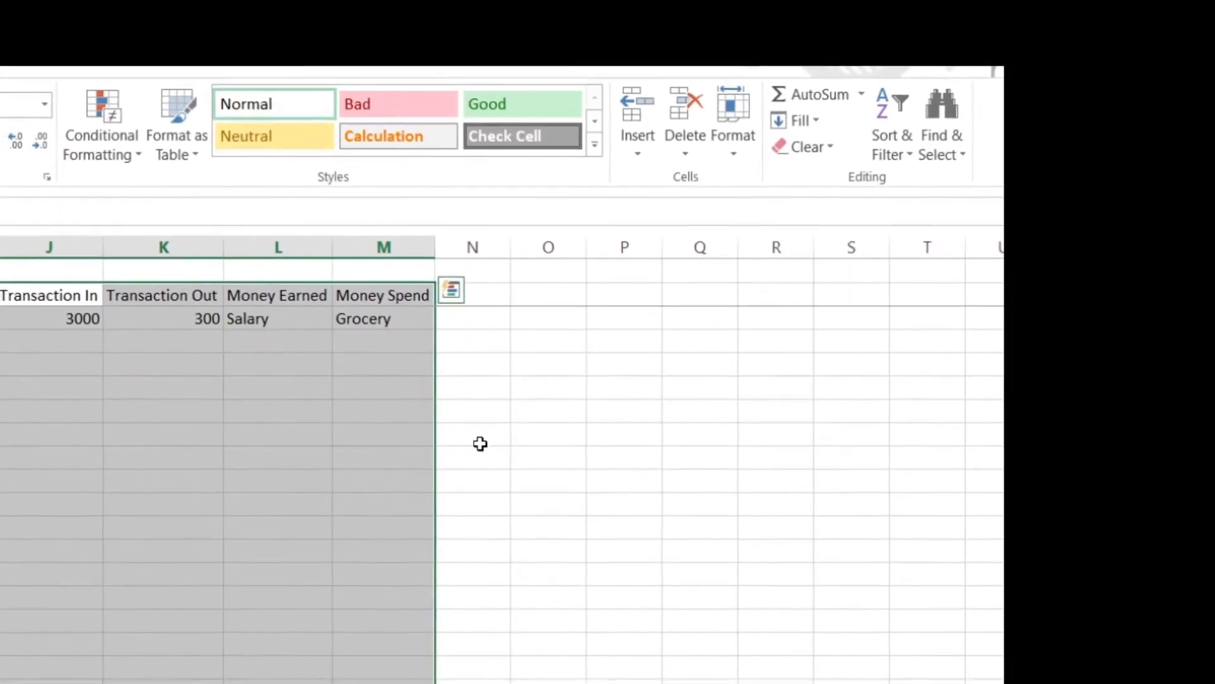
# Step: Add the header Net Value in N2
pyautogui.click(496, 292)
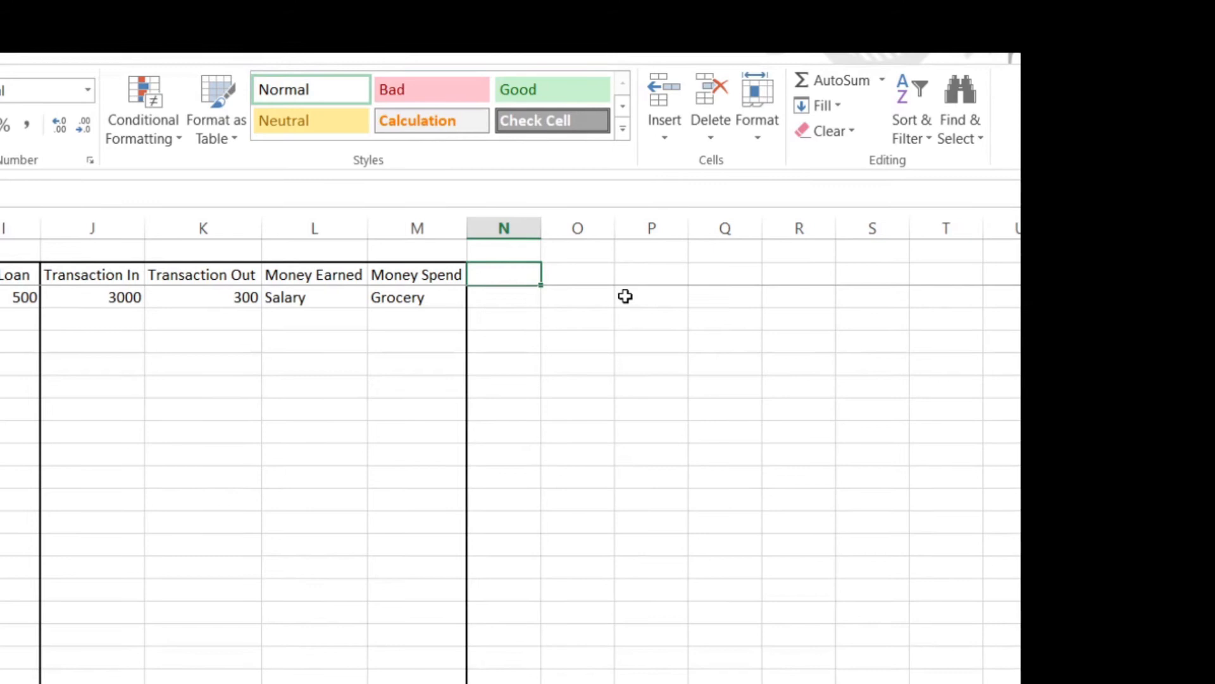
pyautogui.write('Net V')
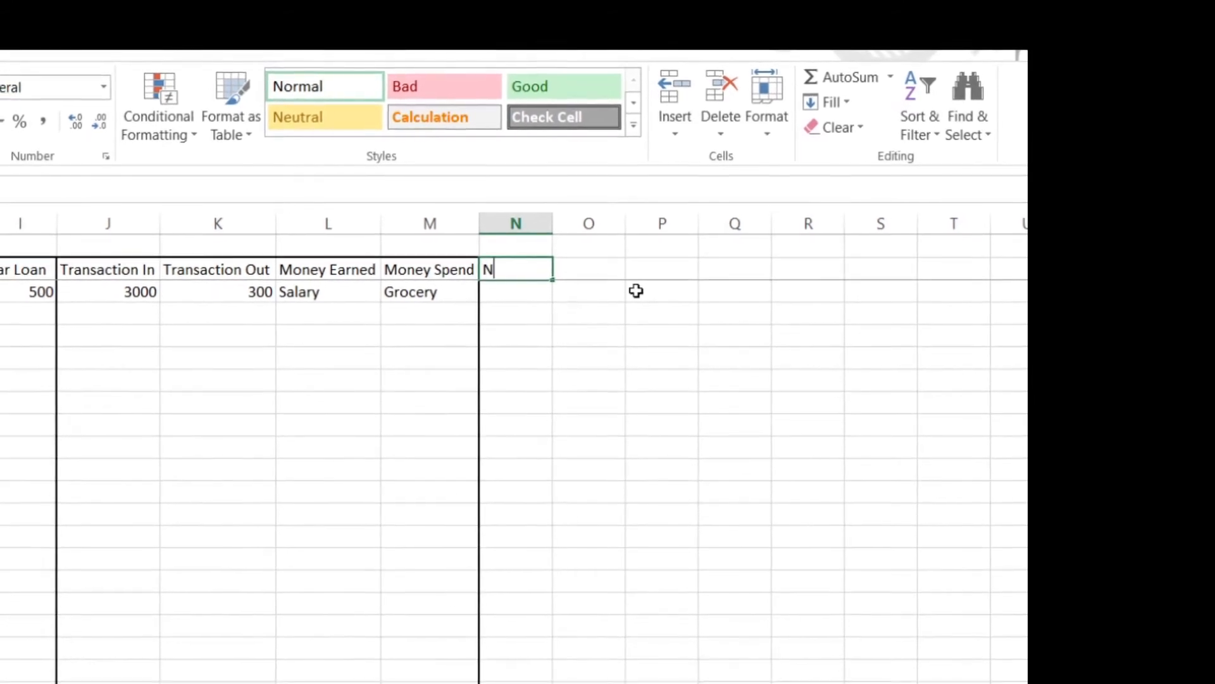
pyautogui.write('alue')
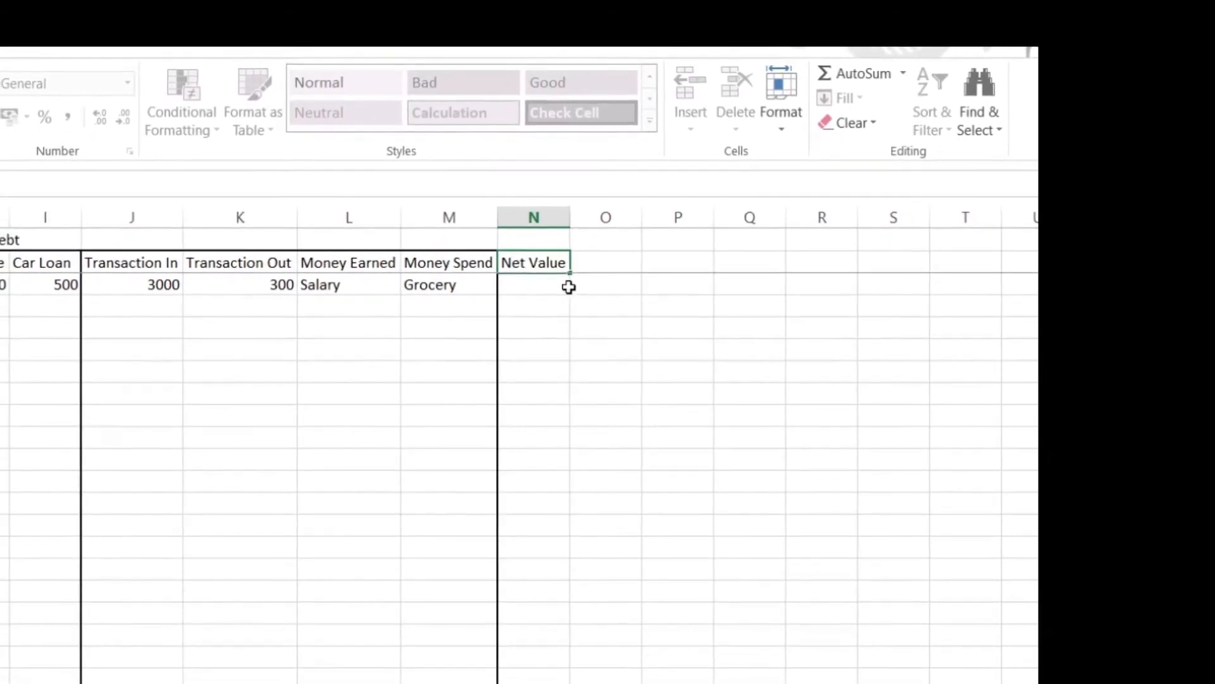
pyautogui.hotkey('ctrl', 'Return')
# Step: Calculate the 1-Jan net value in N3 with =SUM(D3:F3)-SUM(G3:I3), subtracting debts from assets
pyautogui.click(537, 279)
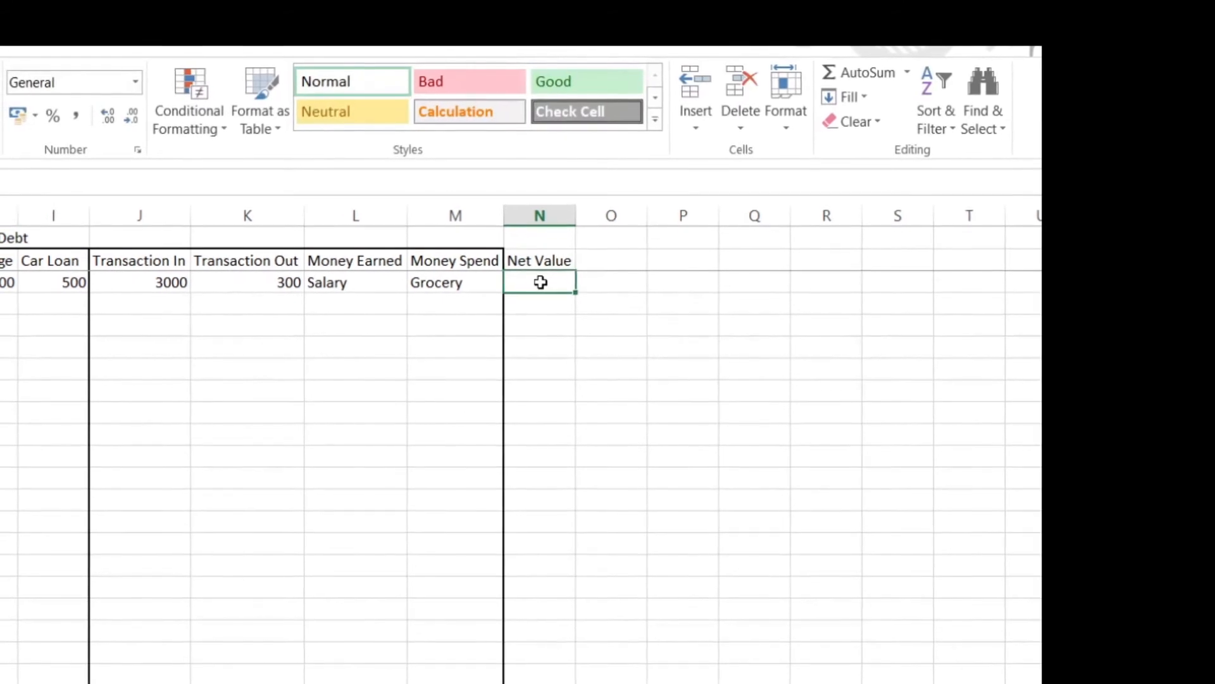
pyautogui.write('=')
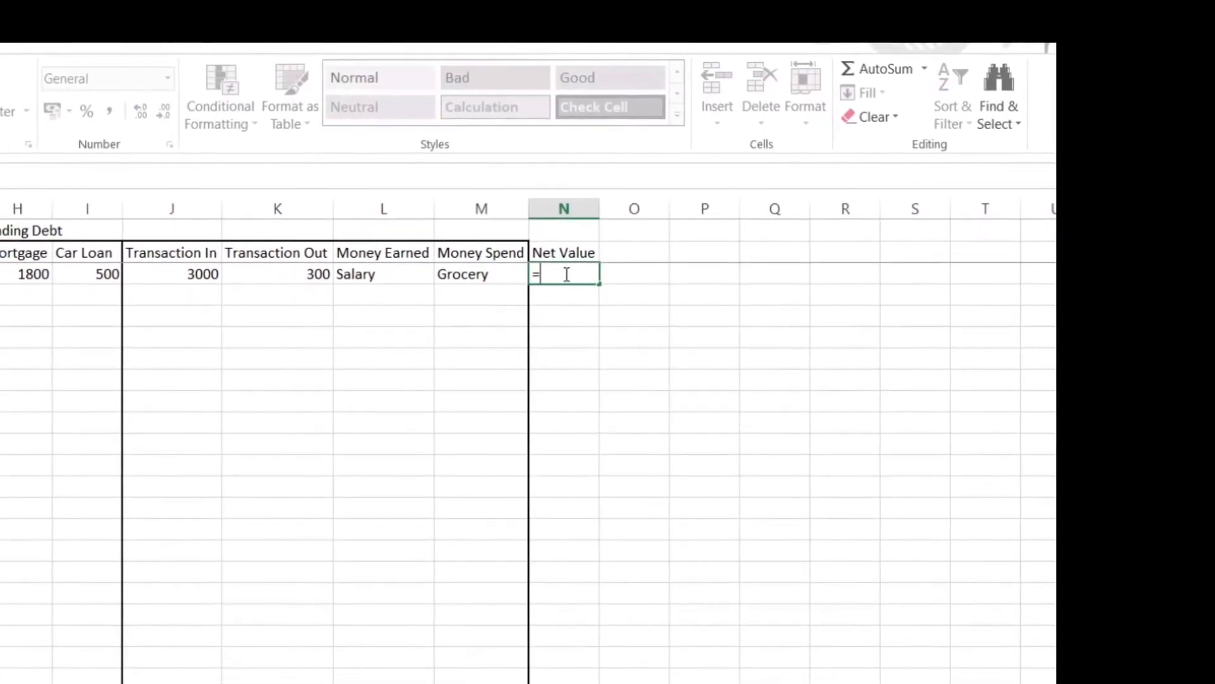
pyautogui.write('sum(D3:F3)')
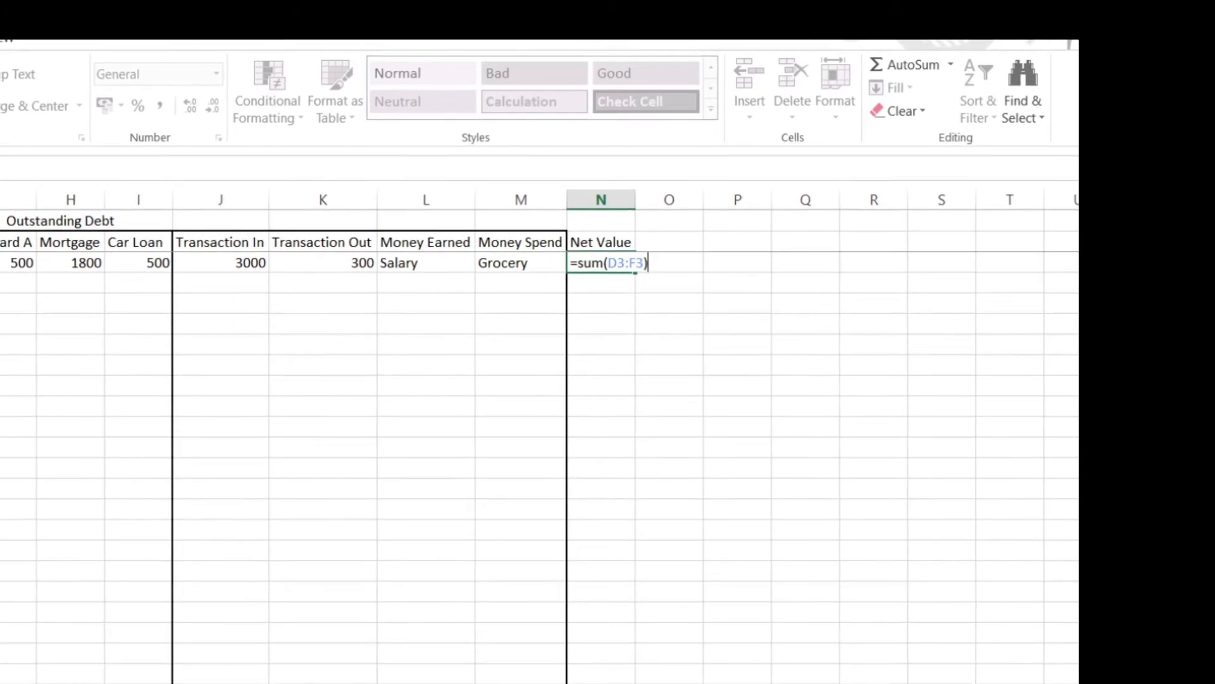
pyautogui.write('-sum(')
pyautogui.moveTo(10, 256); pyautogui.dragTo(158, 258)
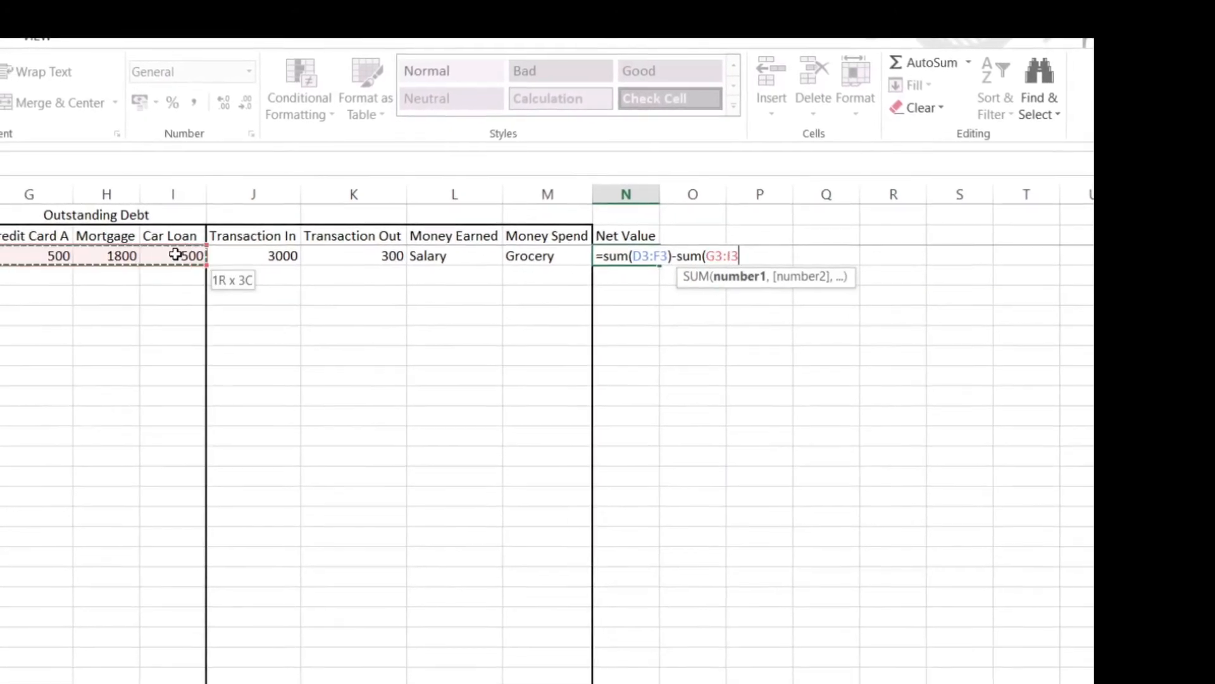
pyautogui.press('Return')
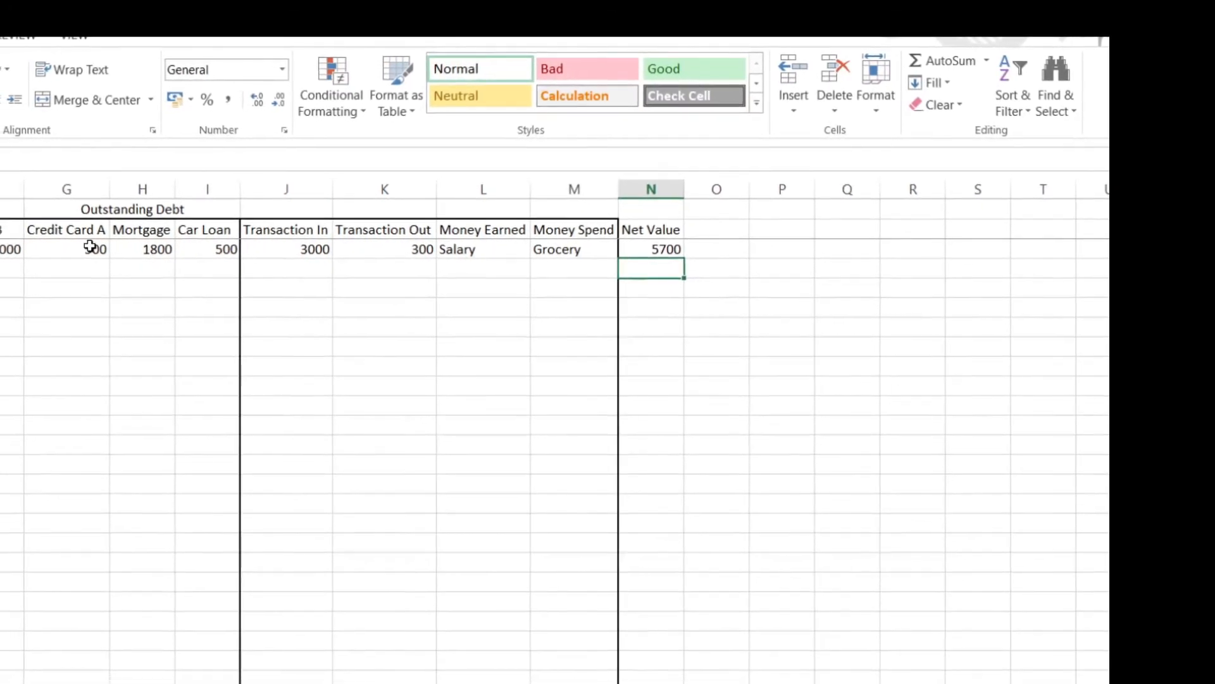
# Step: Add the header Net Spending in O2
pyautogui.click(712, 229)
pyautogui.write('Net Spendinf')
pyautogui.press('BackSpace')
pyautogui.write('g')
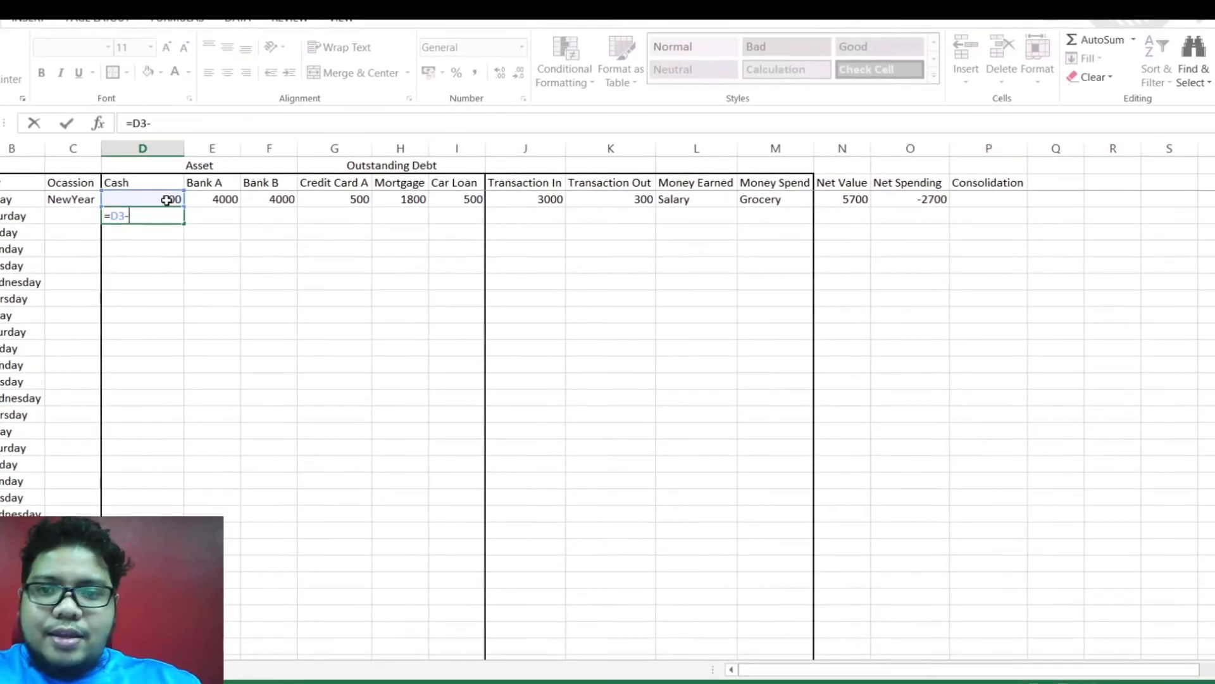
# Step: Calculate the 2-Jan cash in D4 with =D3-K3 and fill in the other asset and debt balances of row 4
pyautogui.click(598, 201)
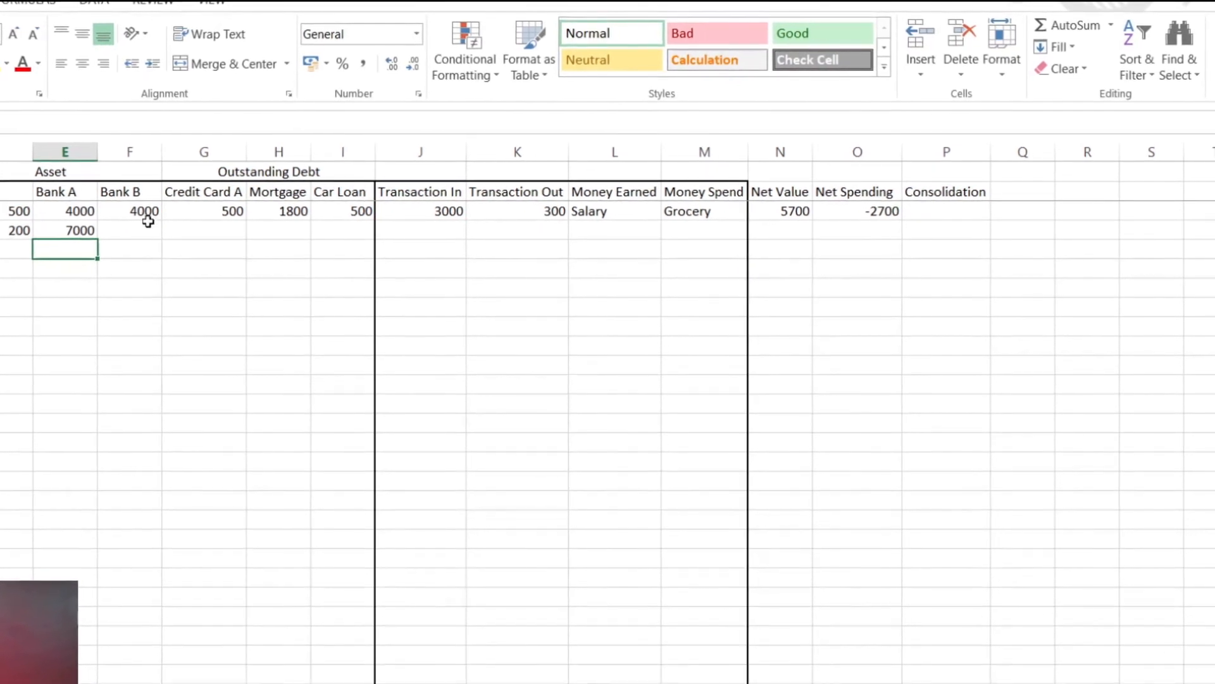
pyautogui.moveTo(316, 203); pyautogui.dragTo(320, 209)
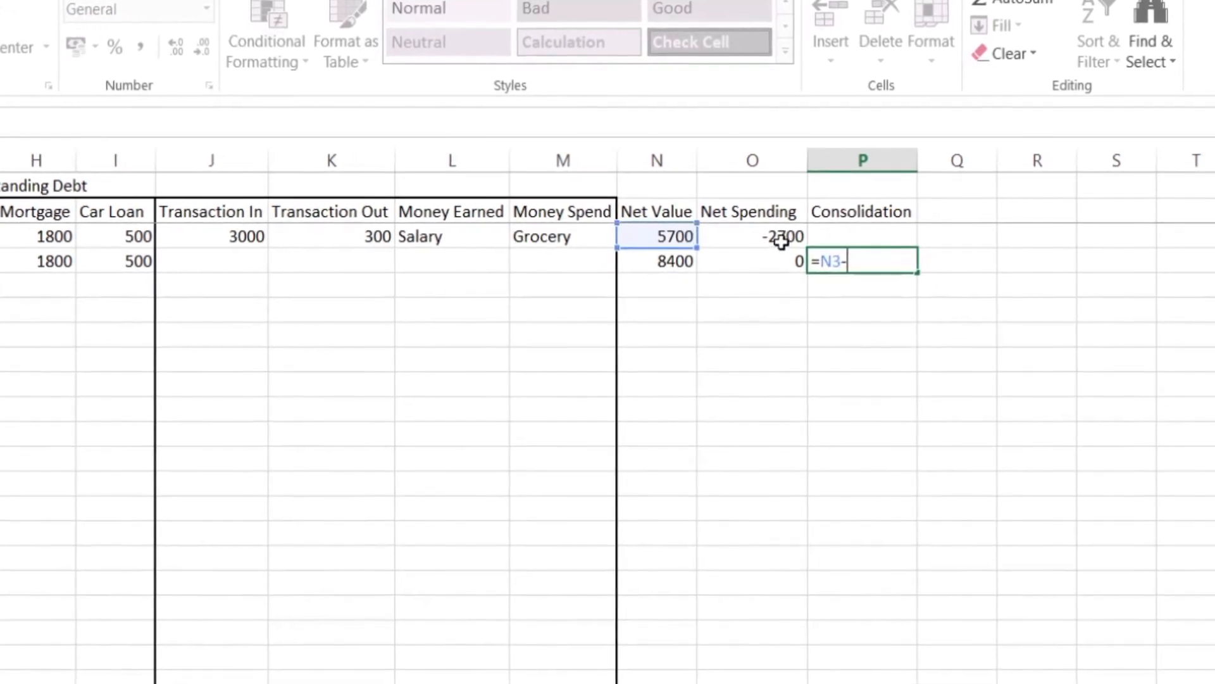
# Step: Enter the consolidation check =N3-O3=N4 in P4
pyautogui.write('=')
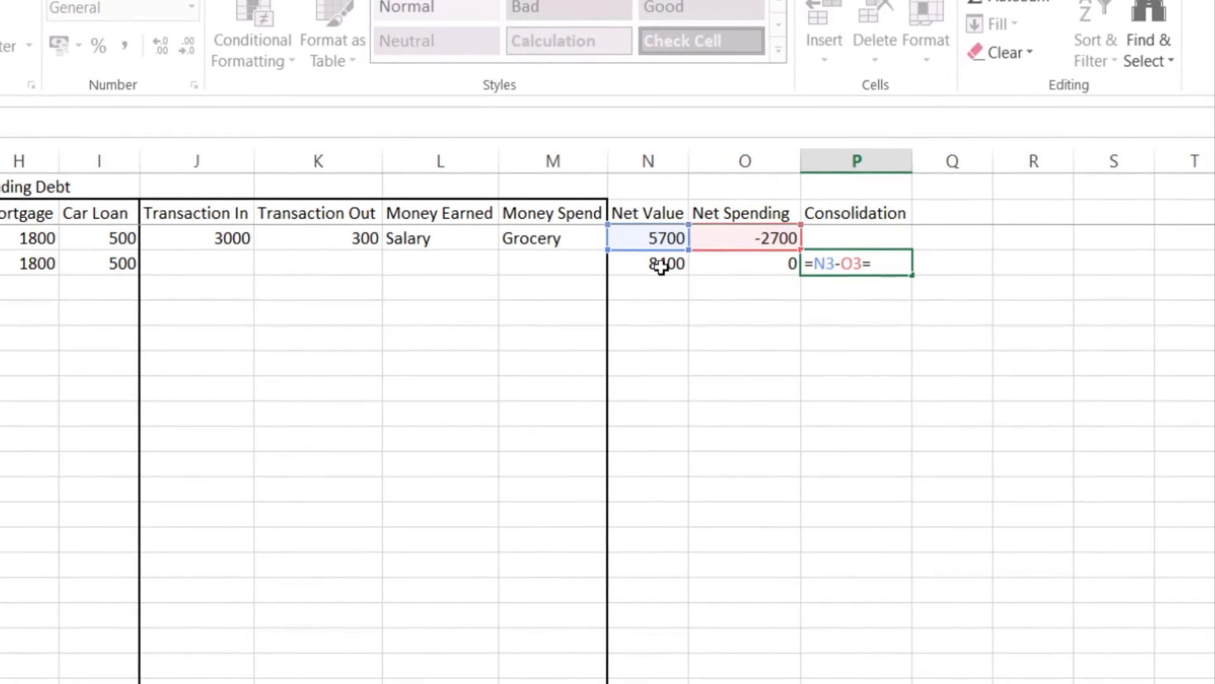
pyautogui.press('Return')
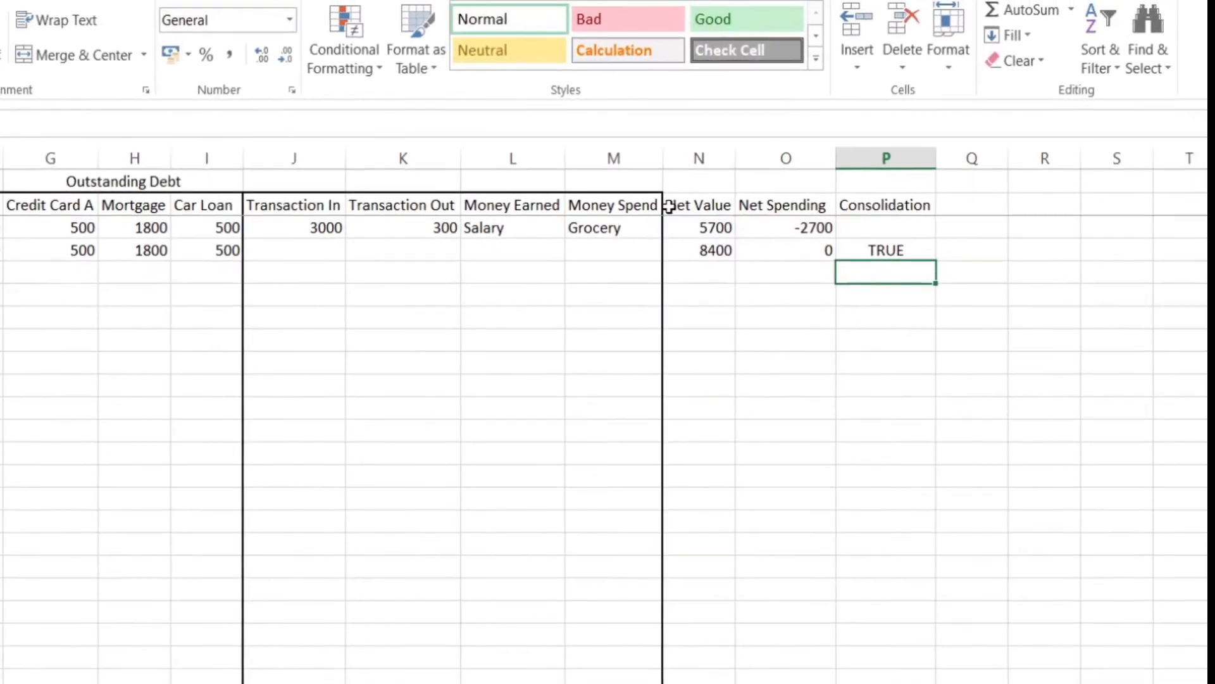
# Step: Outline the Net Value, Net Spending and Consolidation columns with a thick border, and outline header row A2:P2 as well
pyautogui.moveTo(683, 208); pyautogui.dragTo(880, 379)
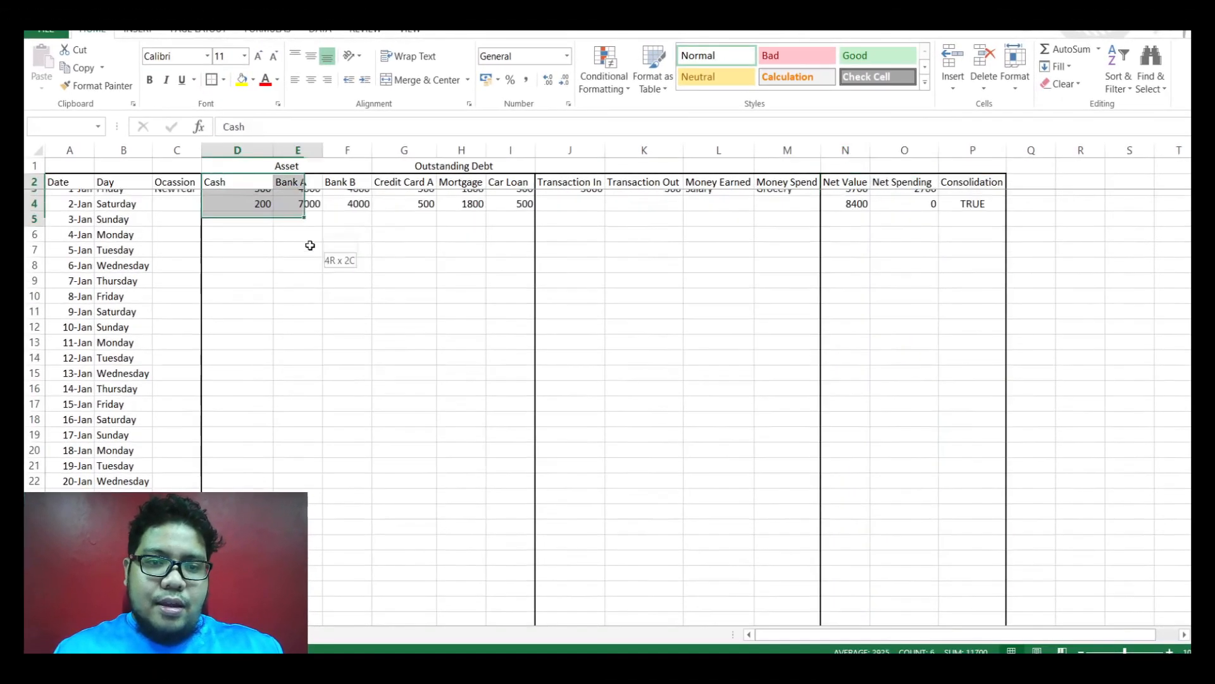
pyautogui.moveTo(312, 244); pyautogui.dragTo(360, 585)
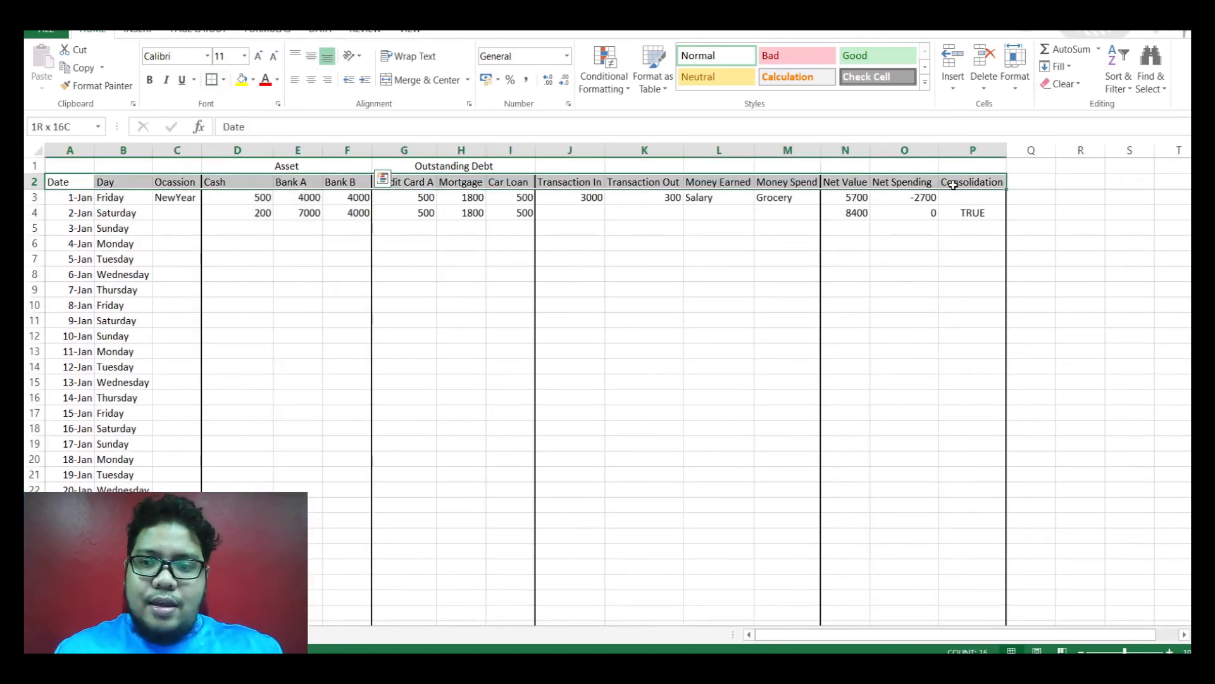
pyautogui.click(614, 335)
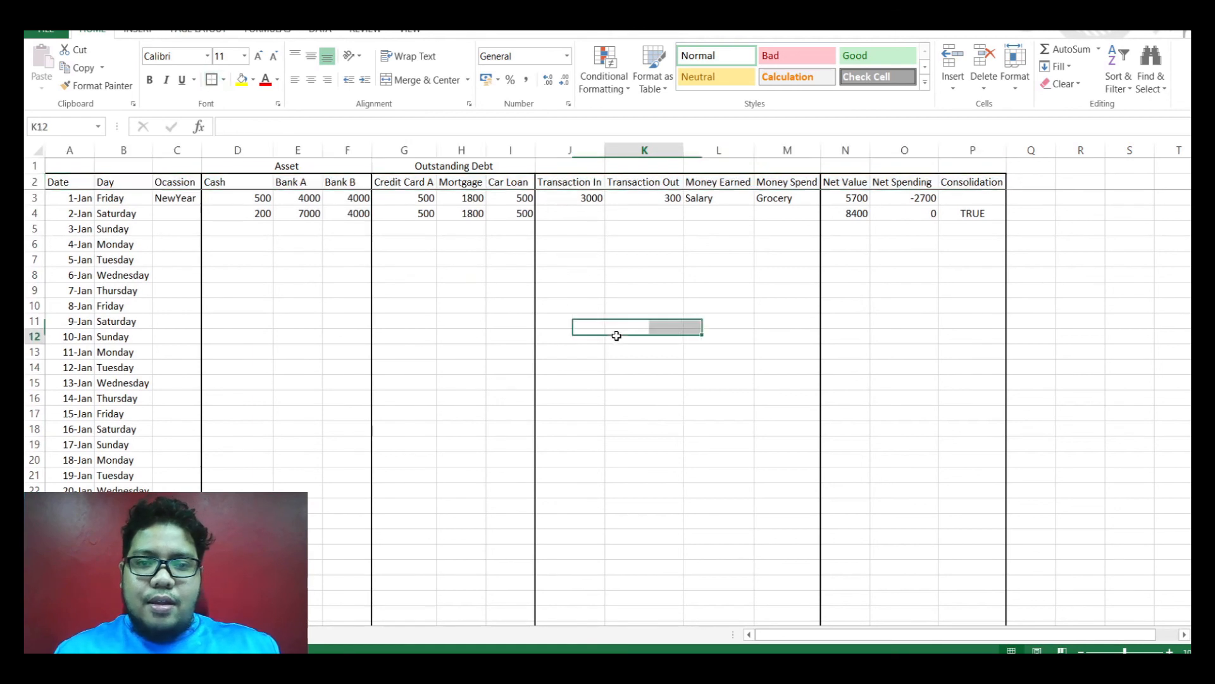